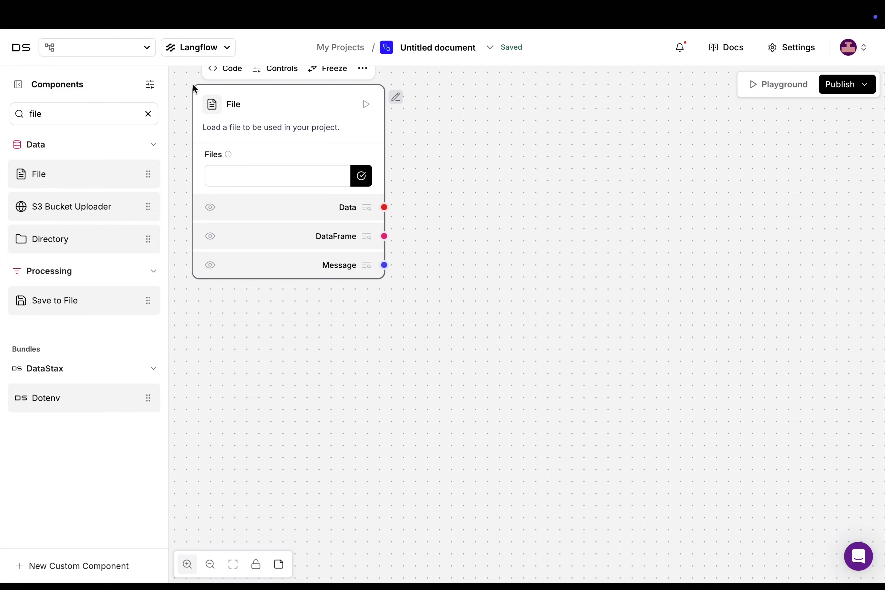
# Load philippines-2019-legislation-ra-11232-revised-corporation-code-2019.pdf from the llm-customization folder into the File component.
pyautogui.click(361, 175)
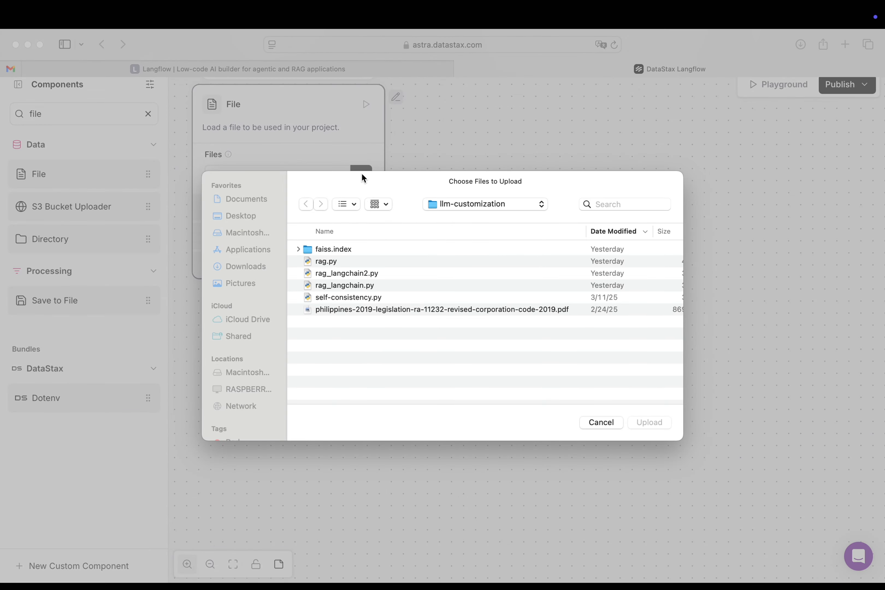
pyautogui.doubleClick(386, 309)
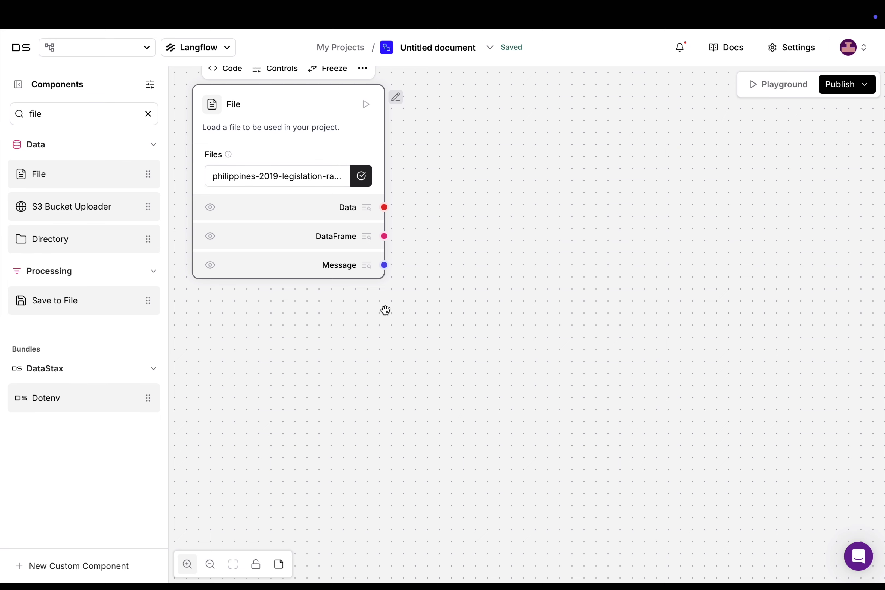
# Add a Split Text component beside the File component and connect File's Data output to its Data or DataFrame input.
pyautogui.click(148, 114)
pyautogui.write('s')
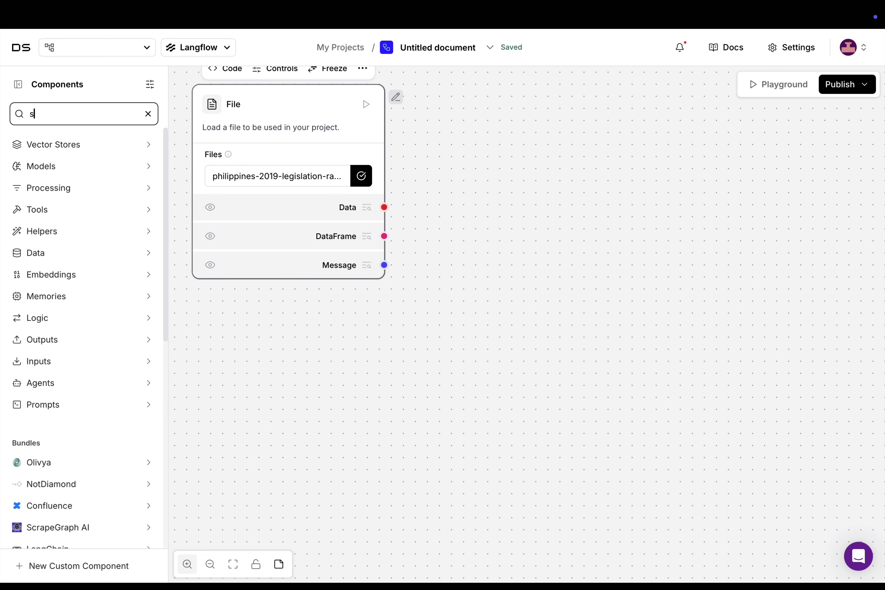
pyautogui.write('plit')
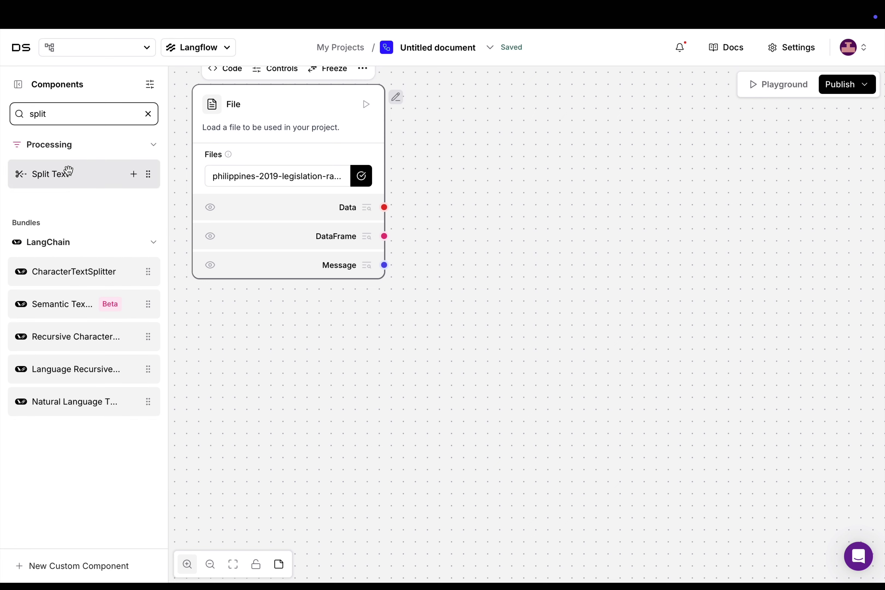
pyautogui.moveTo(65, 172); pyautogui.dragTo(433, 88)
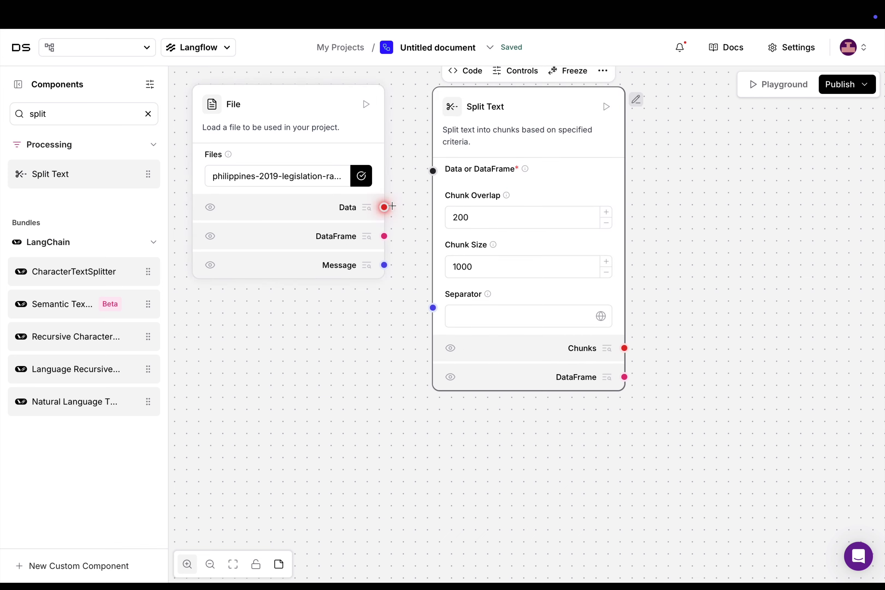
pyautogui.moveTo(385, 207); pyautogui.dragTo(430, 173)
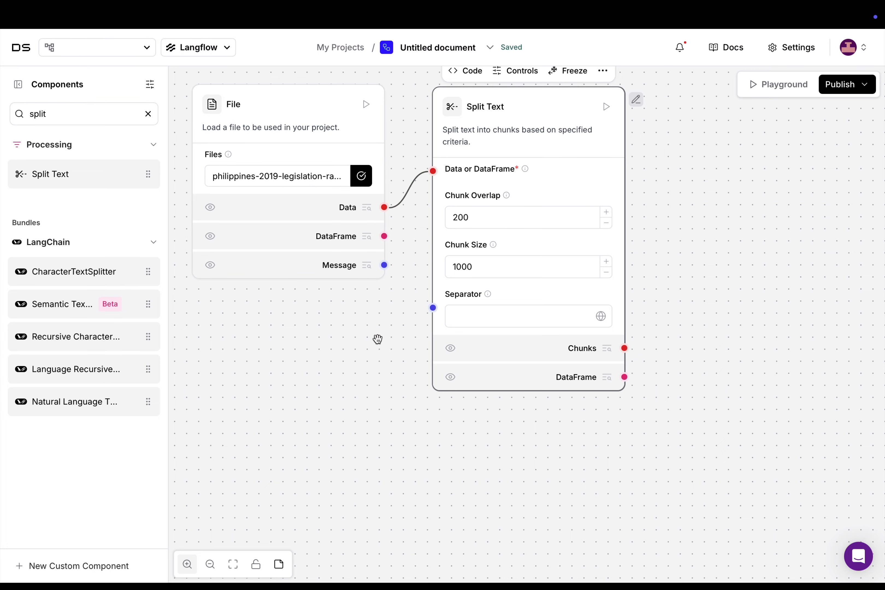
# Set the Split Text component's Chunk Size to 2000.
pyautogui.click(460, 265)
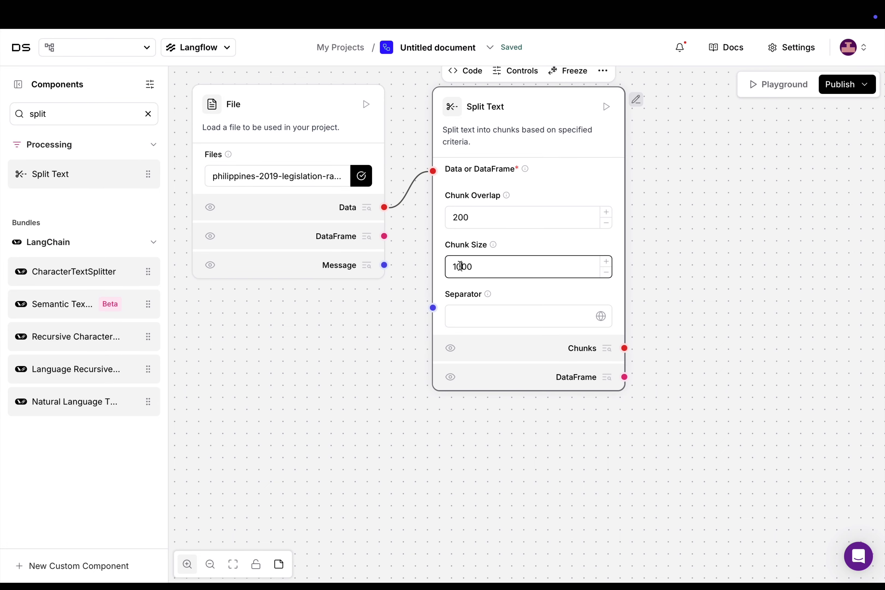
pyautogui.doubleClick(460, 266)
pyautogui.write('2000')
# Add a FAISS vector store component beside Split Text and connect the Chunks output to its Ingest Data input.
pyautogui.click(148, 115)
pyautogui.write('faiss')
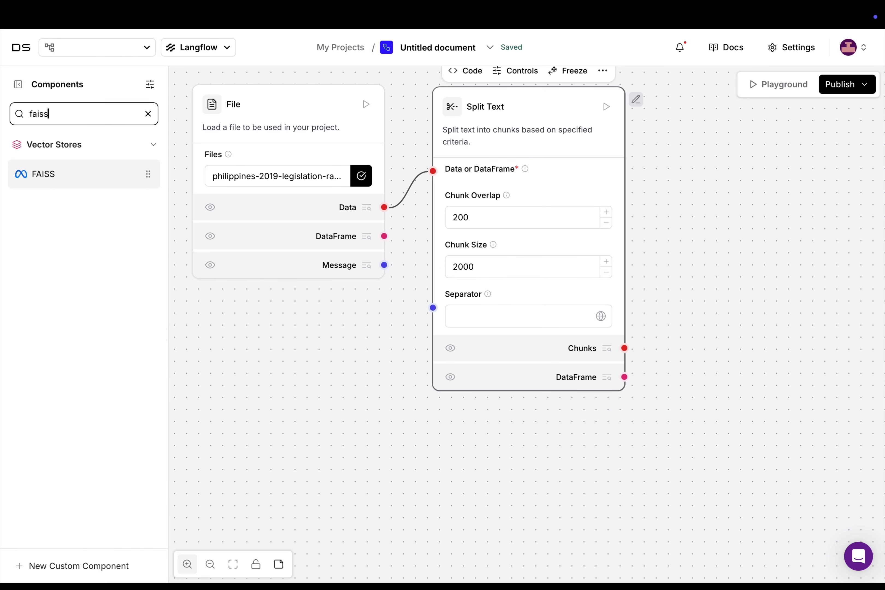
pyautogui.moveTo(49, 174); pyautogui.dragTo(678, 90)
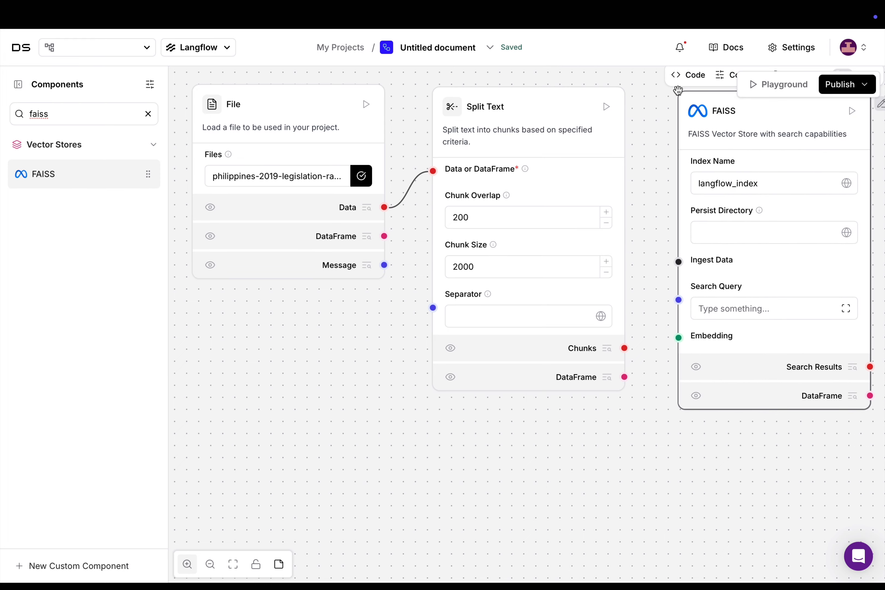
pyautogui.moveTo(648, 149); pyautogui.dragTo(649, 174)
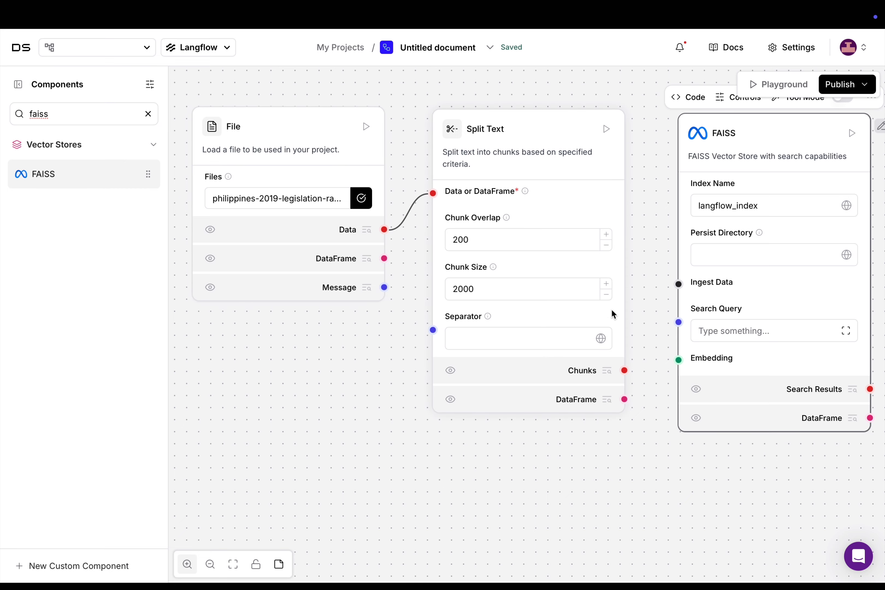
pyautogui.moveTo(624, 370); pyautogui.dragTo(672, 288)
# Set the FAISS component's Persist Directory to corp_code_chunks.
pyautogui.click(724, 253)
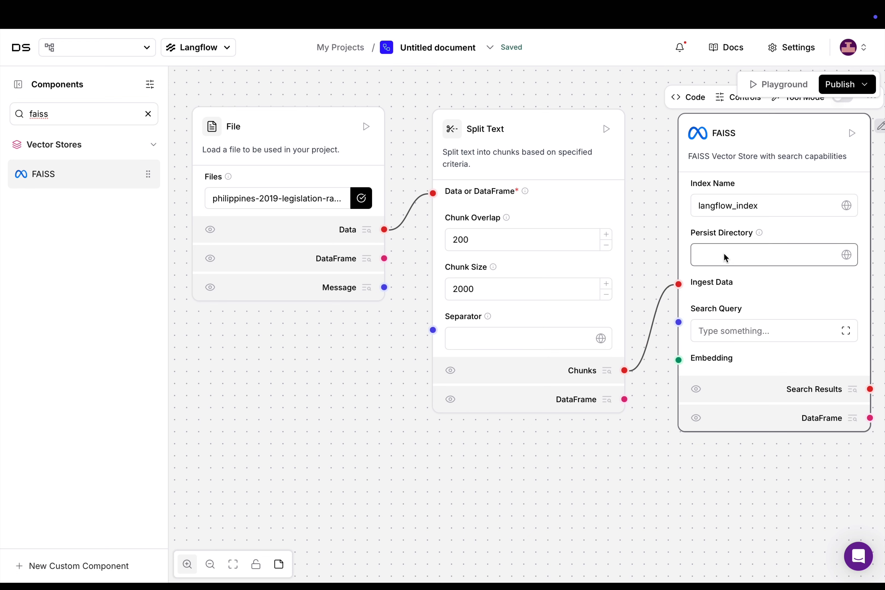
pyautogui.write('corp')
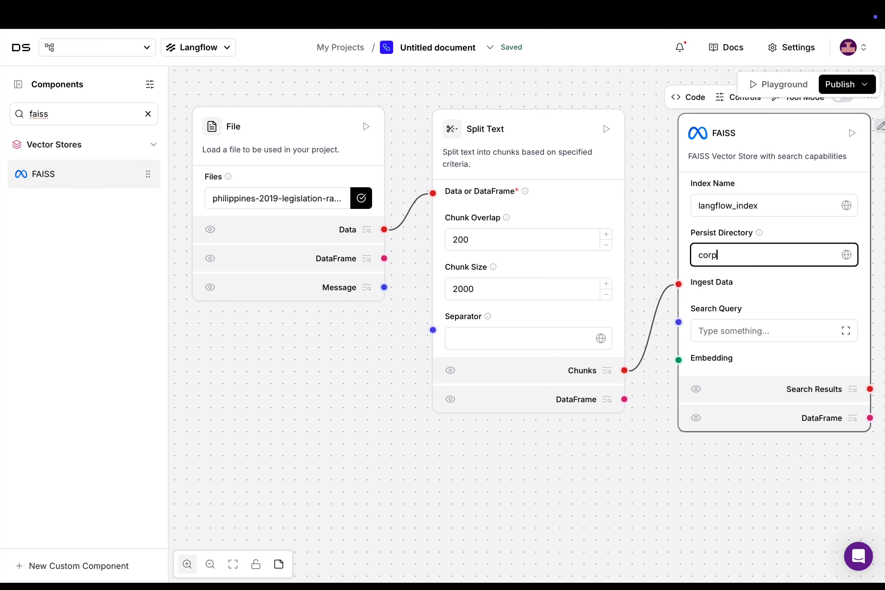
pyautogui.write('_code_chunks')
# Add a Google Generative AI Embeddings component in the empty area below Split Text.
pyautogui.moveTo(557, 464); pyautogui.dragTo(559, 294)
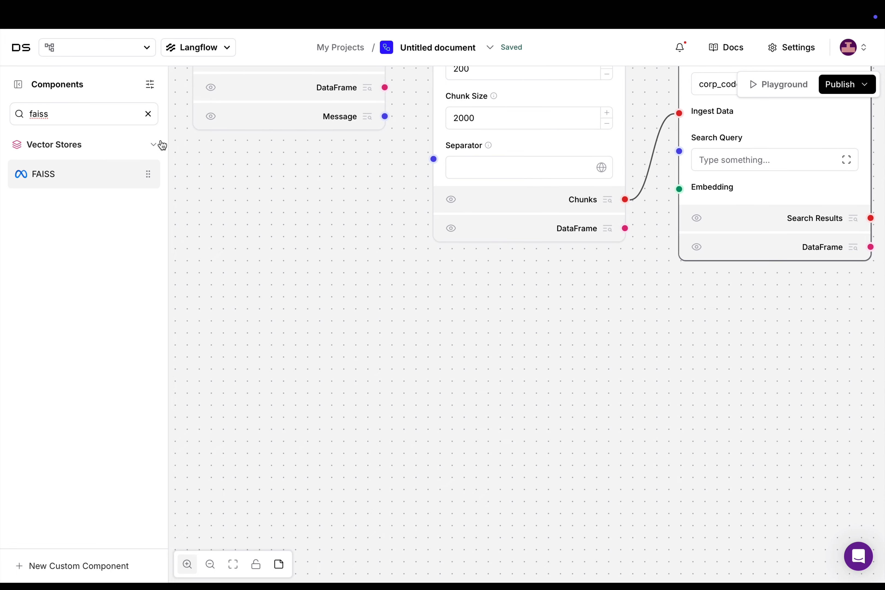
pyautogui.click(152, 120)
pyautogui.click(148, 114)
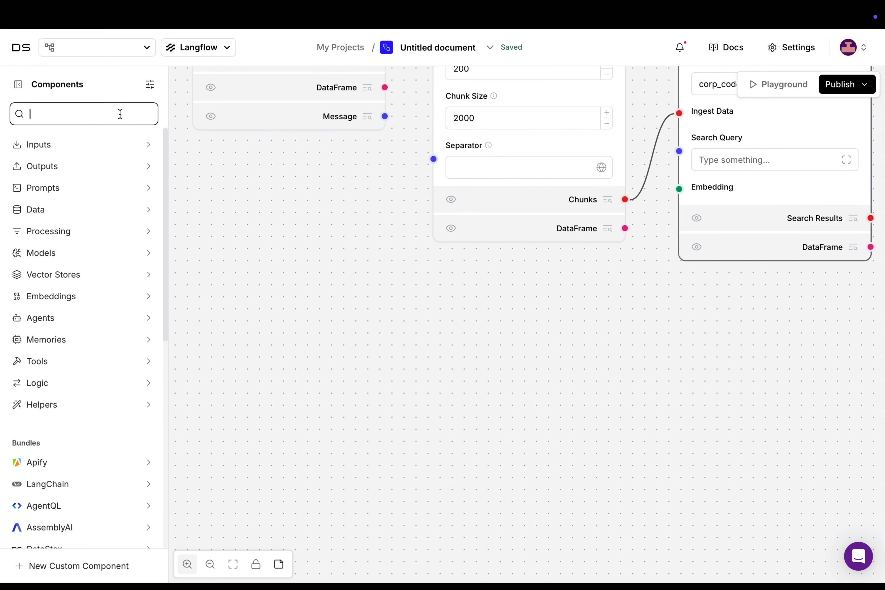
pyautogui.write('google')
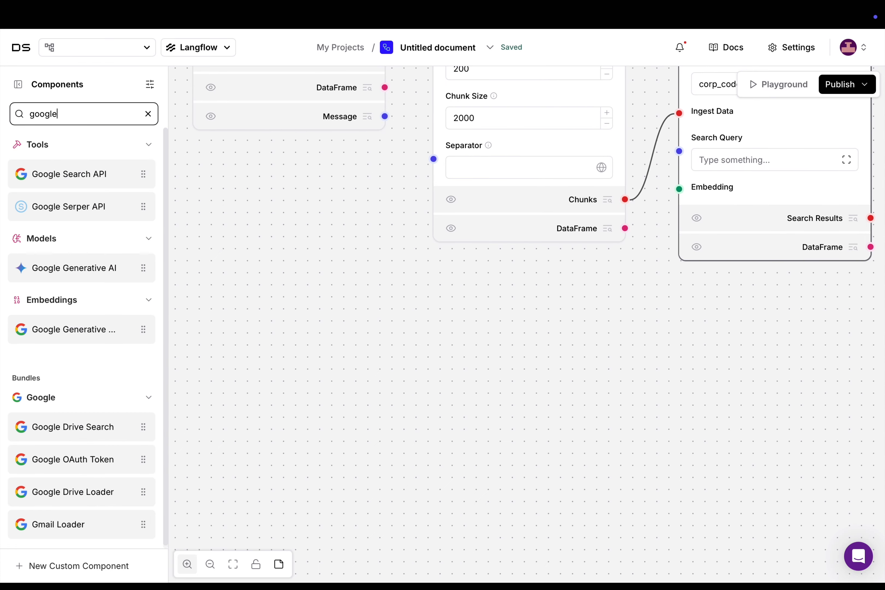
pyautogui.write(' gen')
pyautogui.moveTo(70, 241)
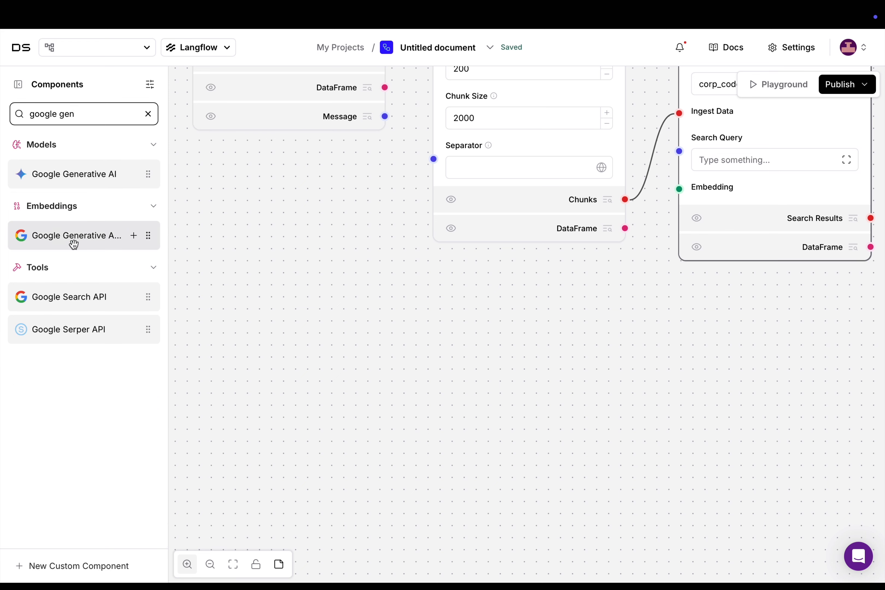
pyautogui.moveTo(70, 240); pyautogui.dragTo(437, 289)
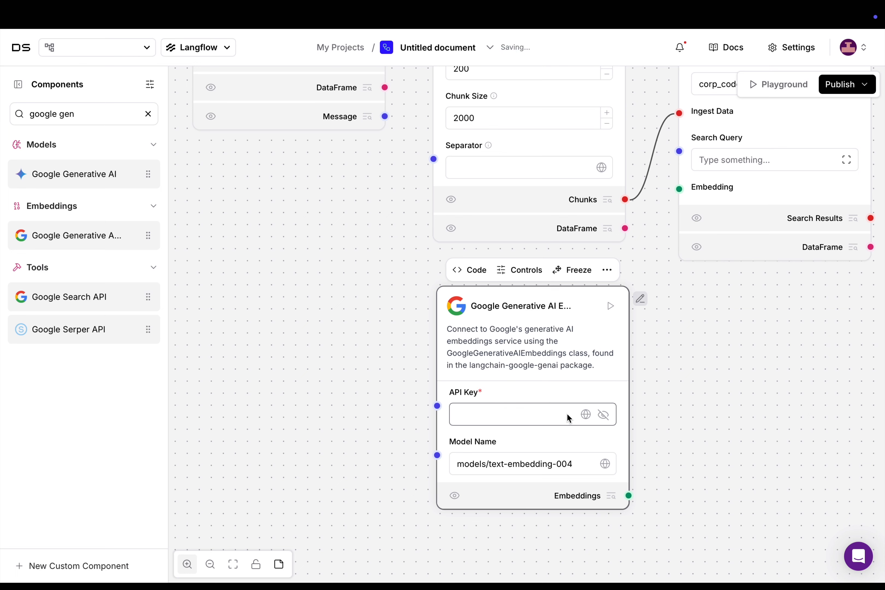
# Assign the GOOGLE_API_KEY global variable to the embeddings component's API Key and connect its Embeddings output to FAISS's Embedding input.
pyautogui.click(586, 414)
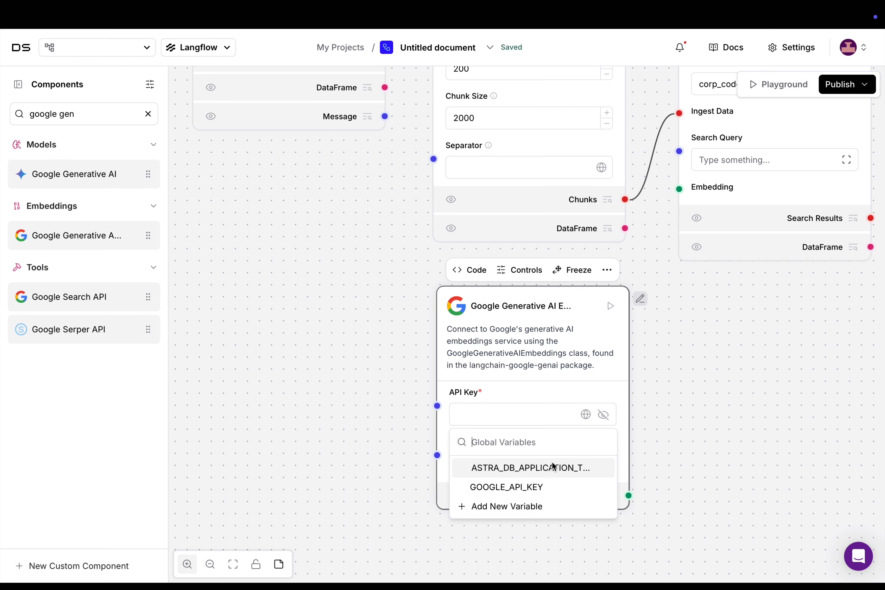
pyautogui.click(533, 491)
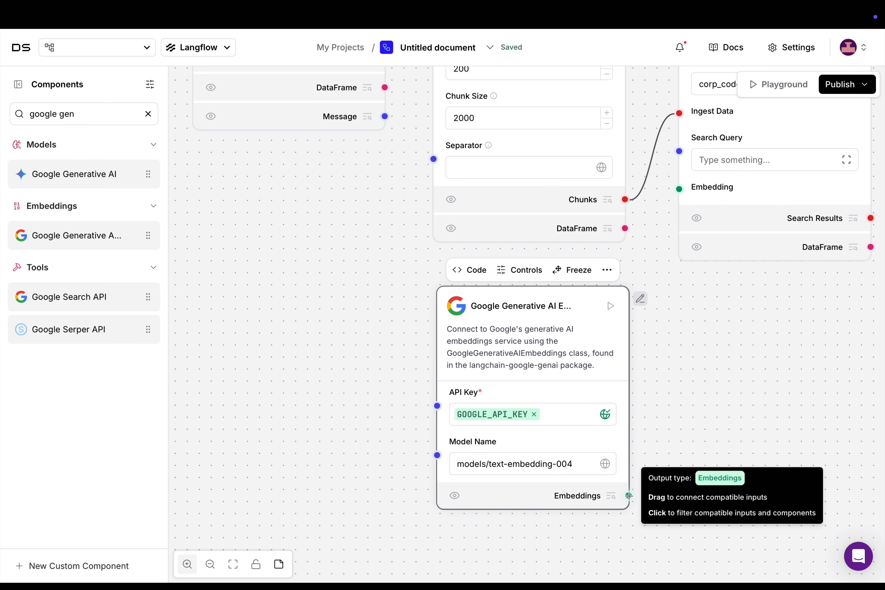
pyautogui.moveTo(629, 495); pyautogui.dragTo(684, 190)
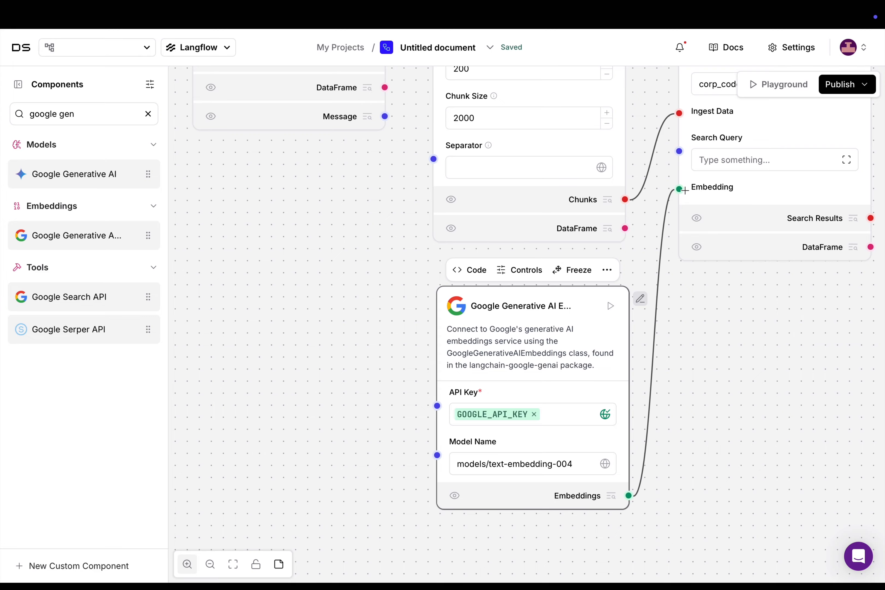
# Run the FAISS component to ingest the PDF chunks into the vector store.
pyautogui.moveTo(717, 302); pyautogui.dragTo(648, 392)
pyautogui.scroll(-3, 711, 313)
pyautogui.scroll(1, 712, 312)
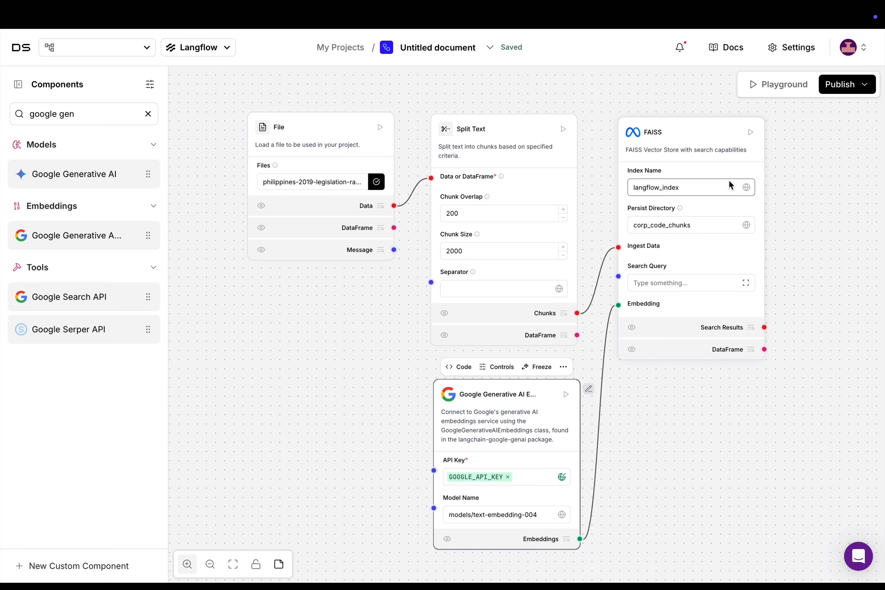
pyautogui.click(751, 136)
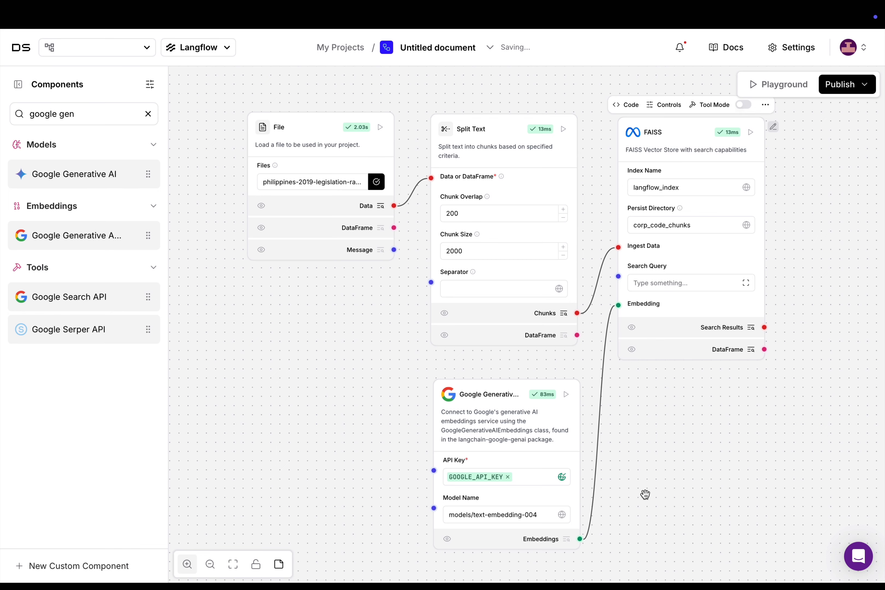
# Add a Chat Input component below the embeddings component and connect its output to FAISS's Search Query input.
pyautogui.moveTo(645, 494); pyautogui.dragTo(647, 377)
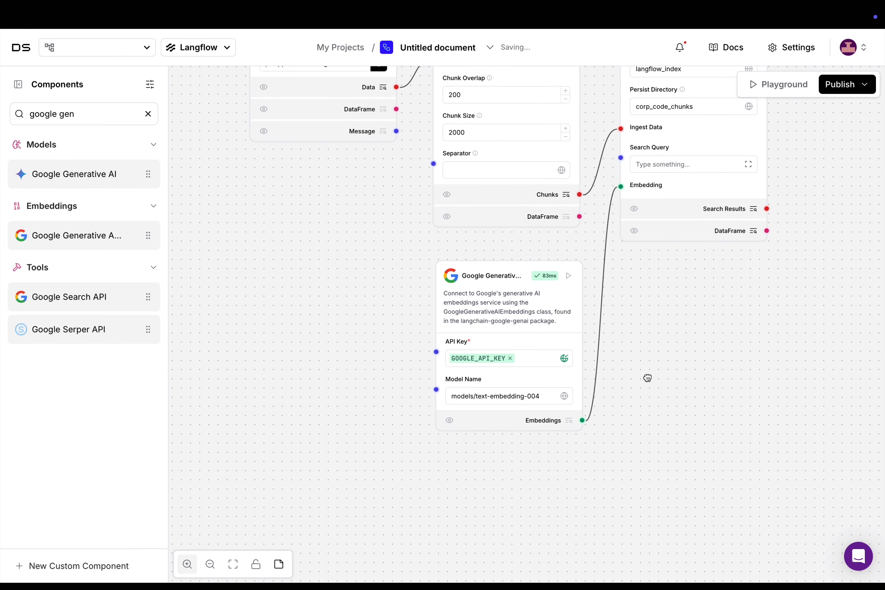
pyautogui.click(148, 114)
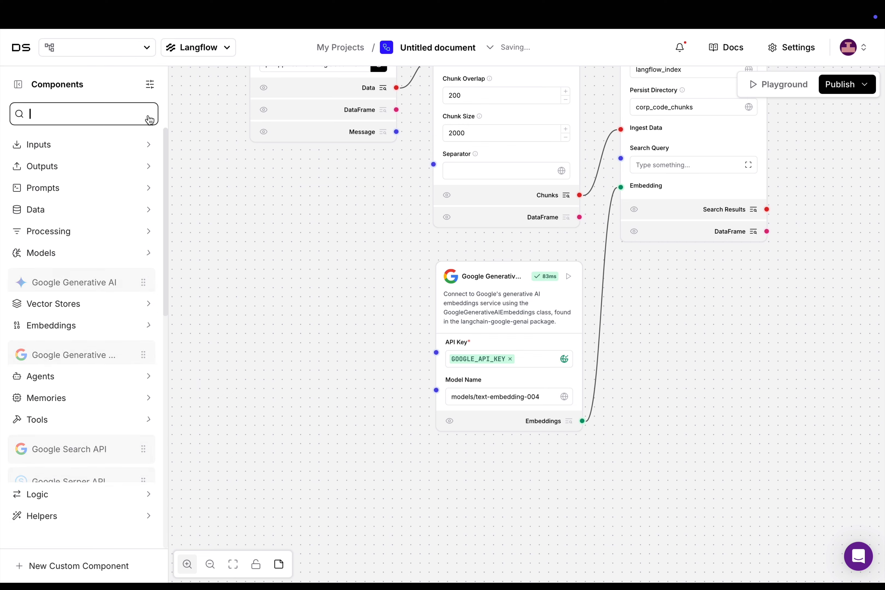
pyautogui.click(125, 148)
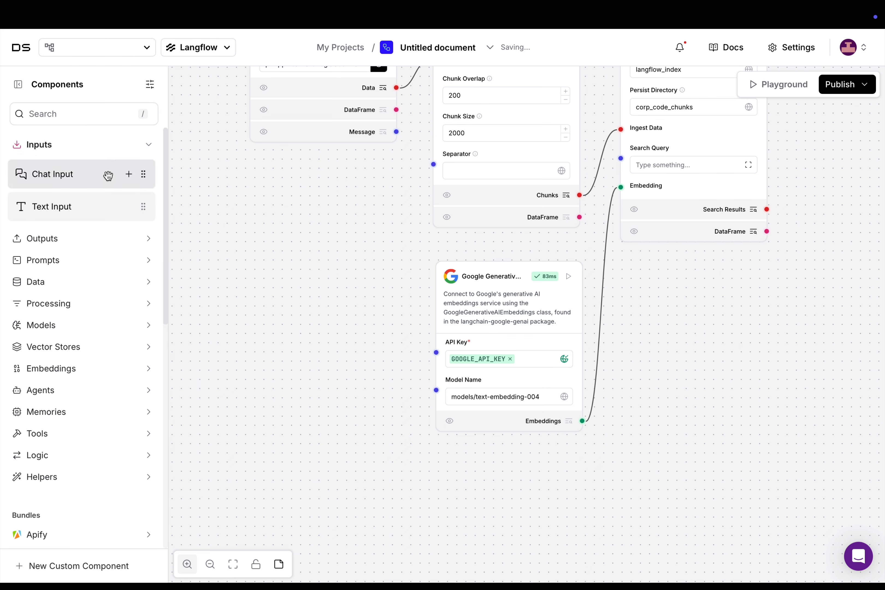
pyautogui.moveTo(108, 175); pyautogui.dragTo(439, 462)
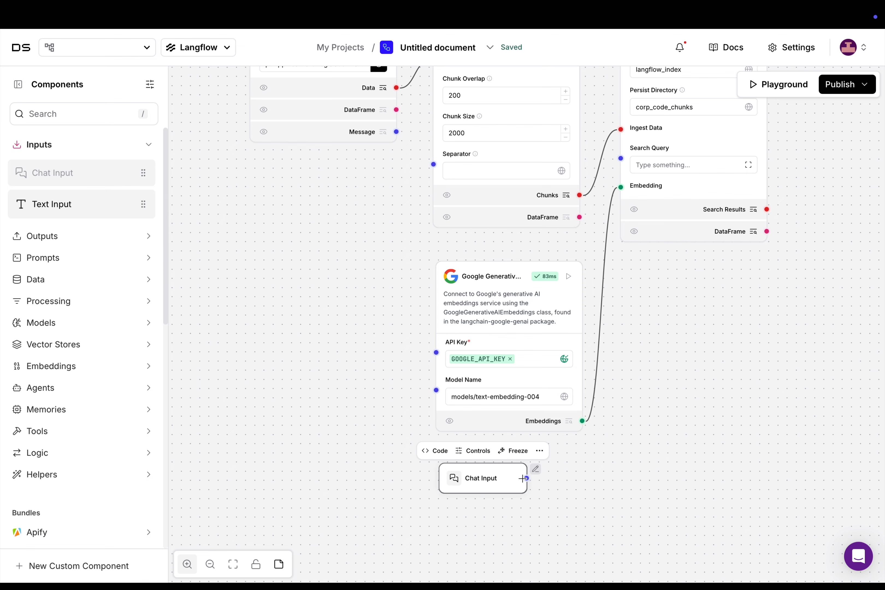
pyautogui.moveTo(527, 478); pyautogui.dragTo(621, 157)
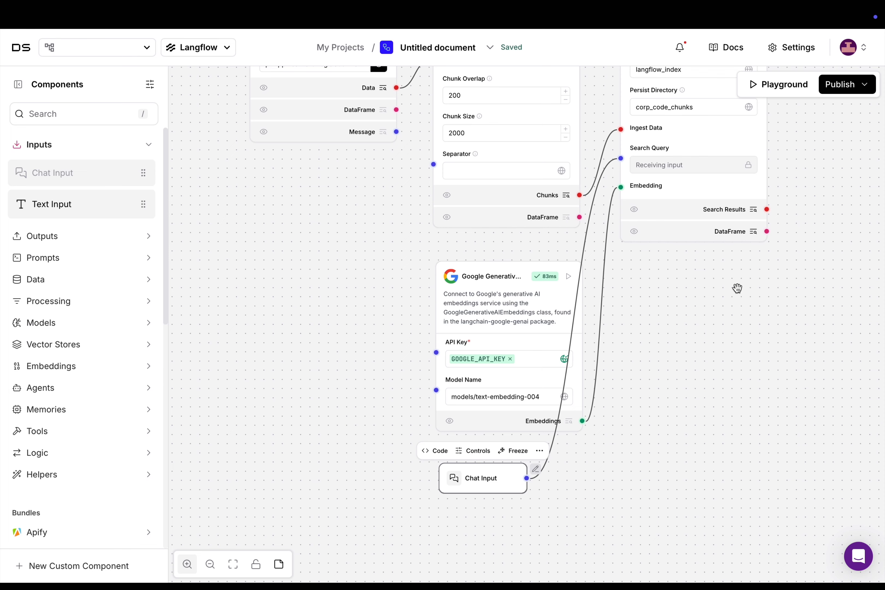
# Add a Parser component in Stringify mode and connect FAISS's Search Results output to its Data or DataFrame input.
pyautogui.moveTo(737, 288); pyautogui.dragTo(493, 360)
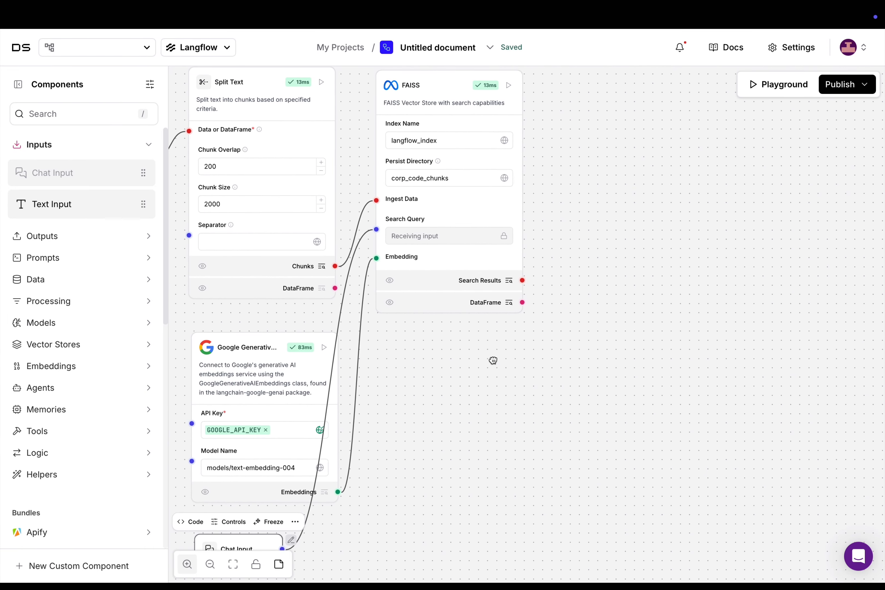
pyautogui.click(99, 116)
pyautogui.write('parse')
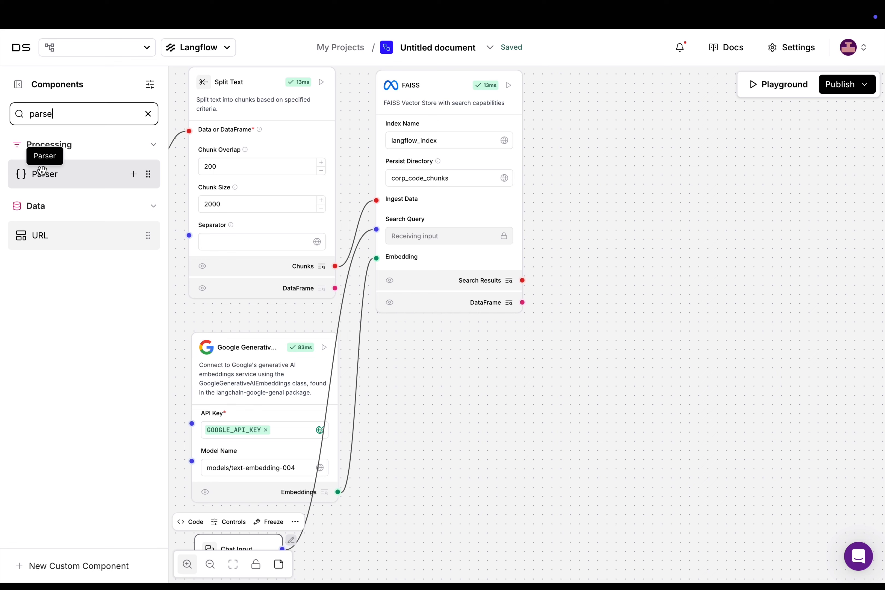
pyautogui.moveTo(42, 170); pyautogui.dragTo(570, 245)
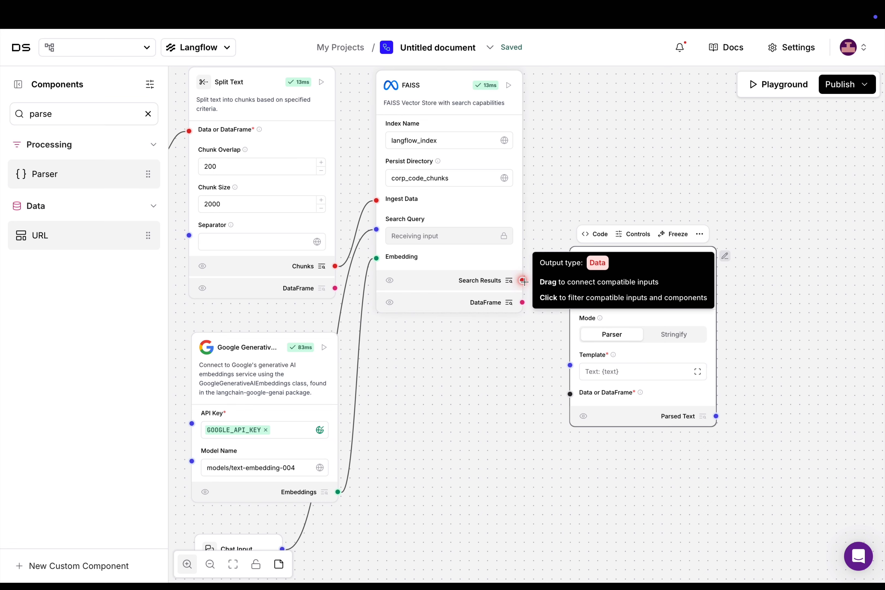
pyautogui.click(680, 337)
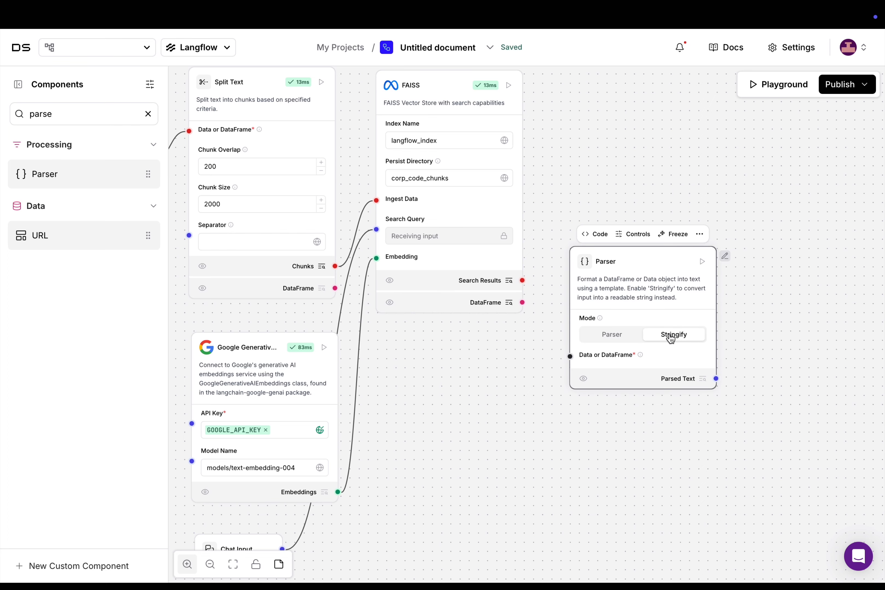
pyautogui.moveTo(522, 281); pyautogui.dragTo(570, 356)
# Add a Prompt component beside the Parser component.
pyautogui.click(149, 114)
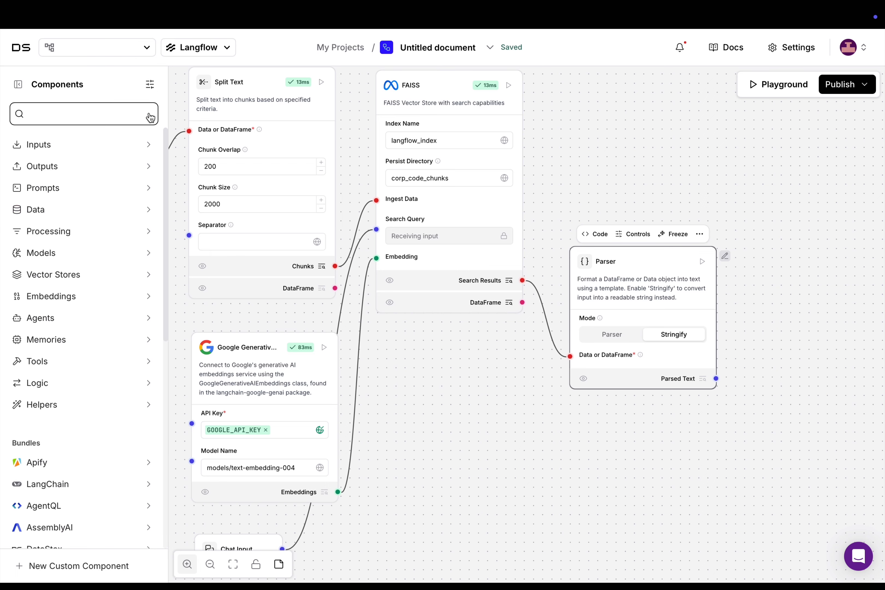
pyautogui.write('prompt')
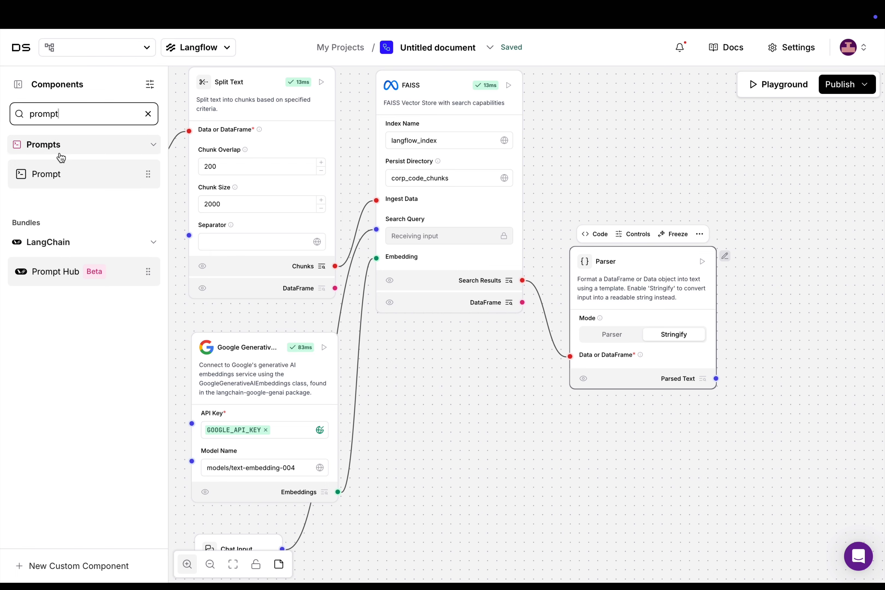
pyautogui.moveTo(46, 171); pyautogui.dragTo(755, 250)
pyautogui.moveTo(753, 251); pyautogui.dragTo(754, 251)
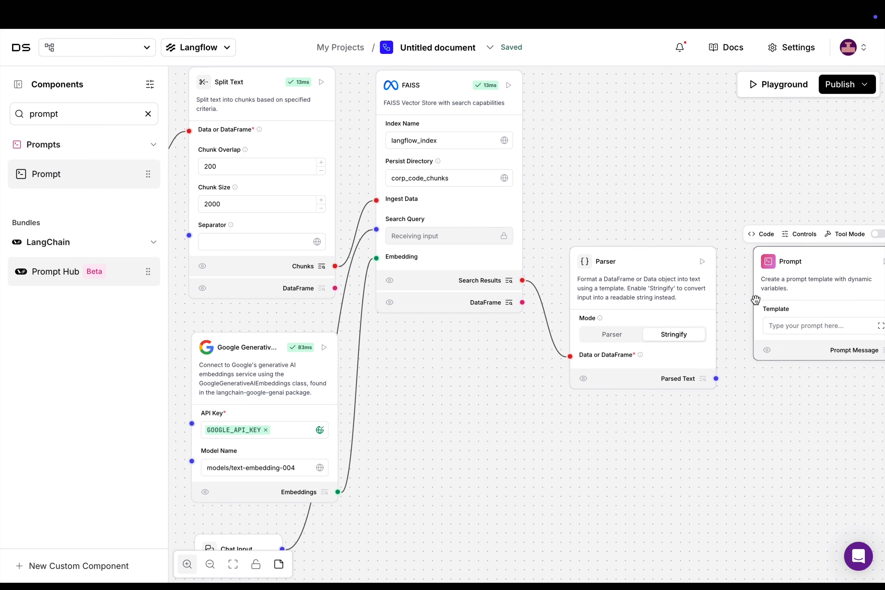
pyautogui.moveTo(716, 424); pyautogui.dragTo(593, 428)
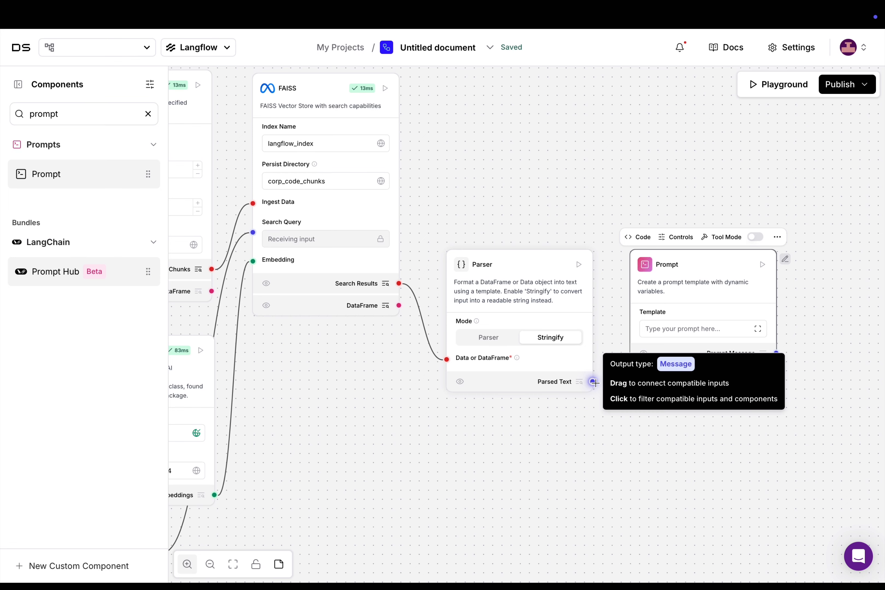
# Save the prompt "You are a legal expert. Use the following context to answer the question. Do not hint that you're using context." with "Context: {context}", "Question: {query}".
pyautogui.click(675, 328)
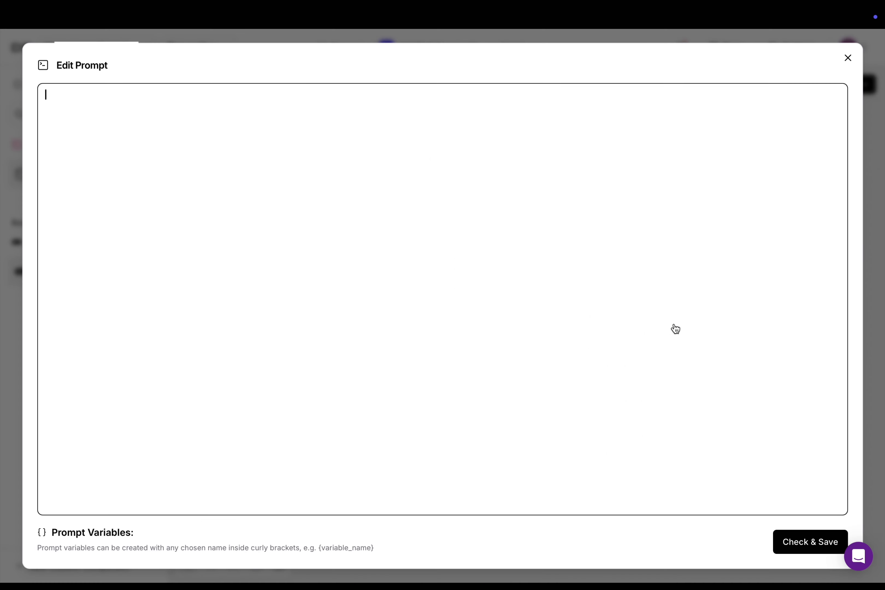
pyautogui.write("You are a legal expert. Use the following context to answer the question. Do not hint that you're using context.     Context: {context}     Question: {query}")
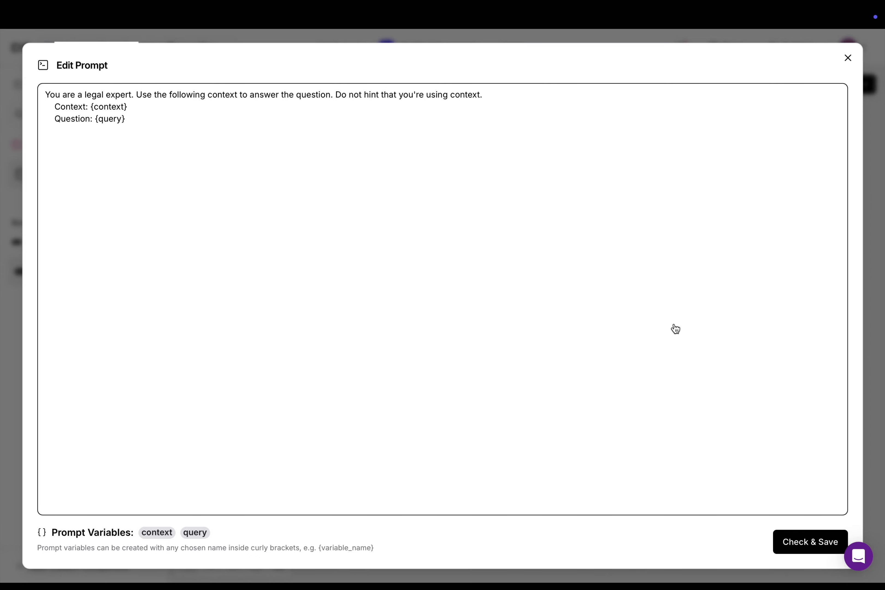
pyautogui.click(787, 537)
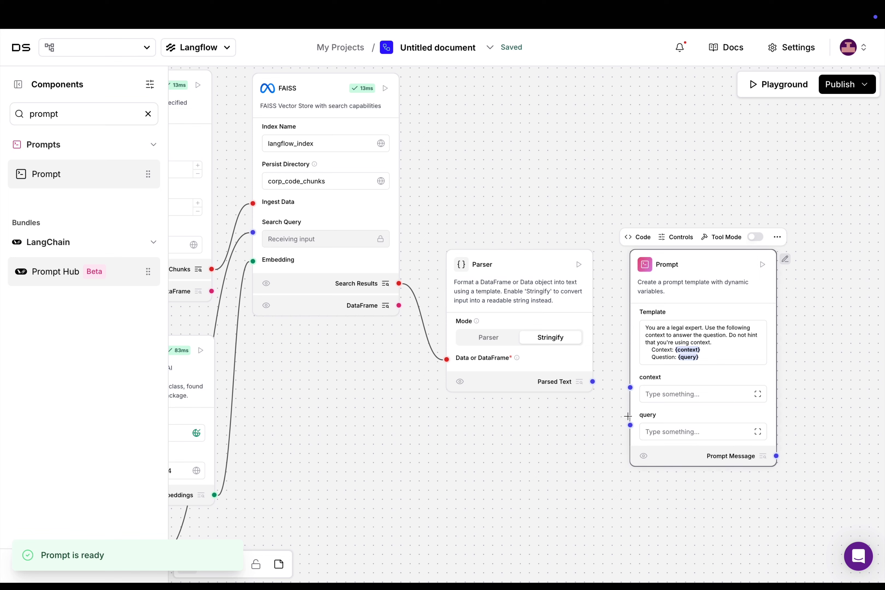
# Connect the Parser's Parsed Text output to the Prompt's context input and the Chat Input's output to its query input.
pyautogui.moveTo(593, 381); pyautogui.dragTo(629, 388)
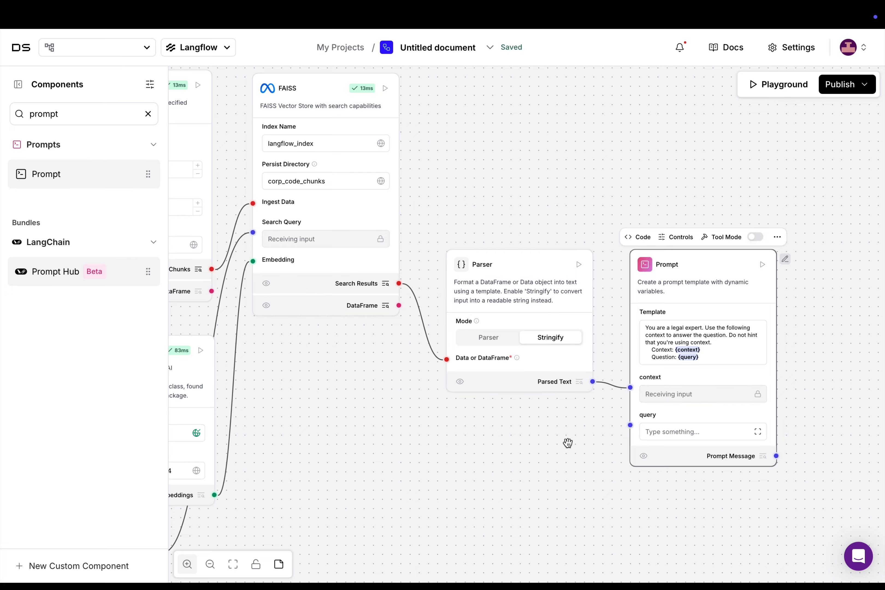
pyautogui.moveTo(411, 466); pyautogui.dragTo(518, 344)
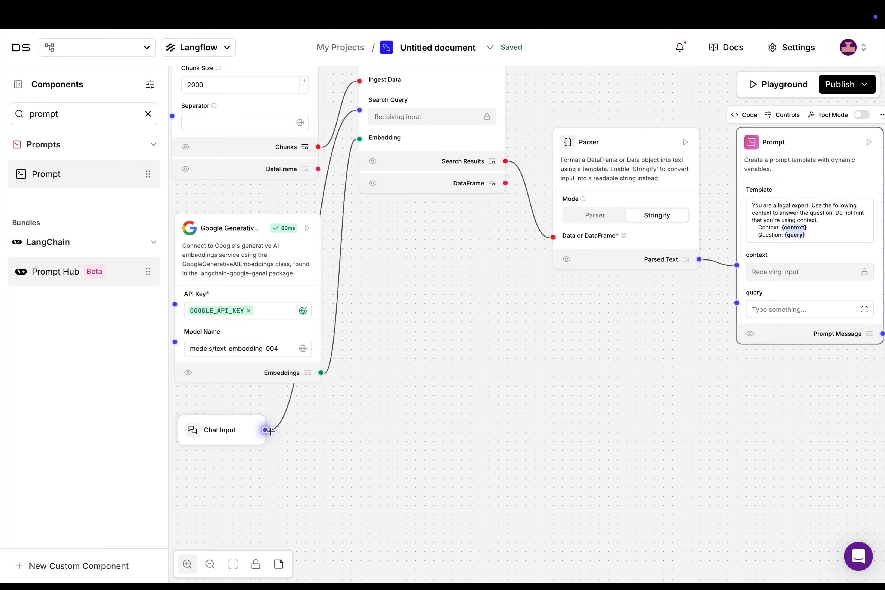
pyautogui.moveTo(269, 430); pyautogui.dragTo(735, 302)
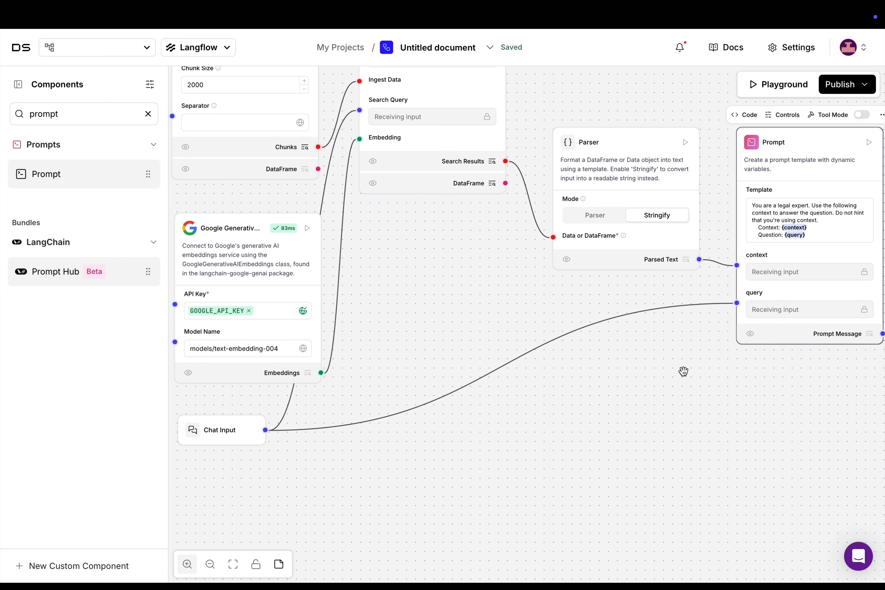
# Add a Google Generative AI model component beside the Prompt component and connect the Prompt Message output to its Input.
pyautogui.moveTo(692, 381); pyautogui.dragTo(365, 448)
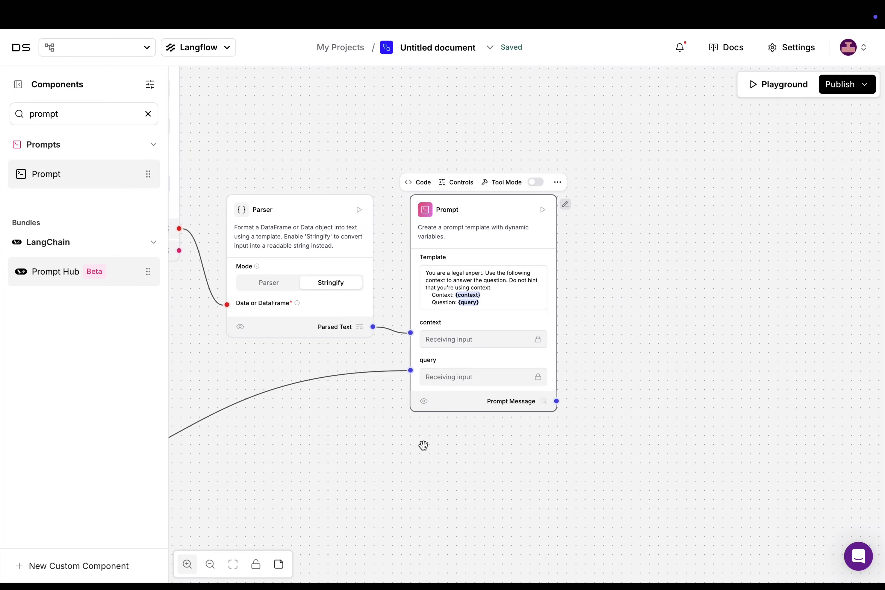
pyautogui.scroll(4, 423, 445)
pyautogui.moveTo(421, 445); pyautogui.dragTo(247, 510)
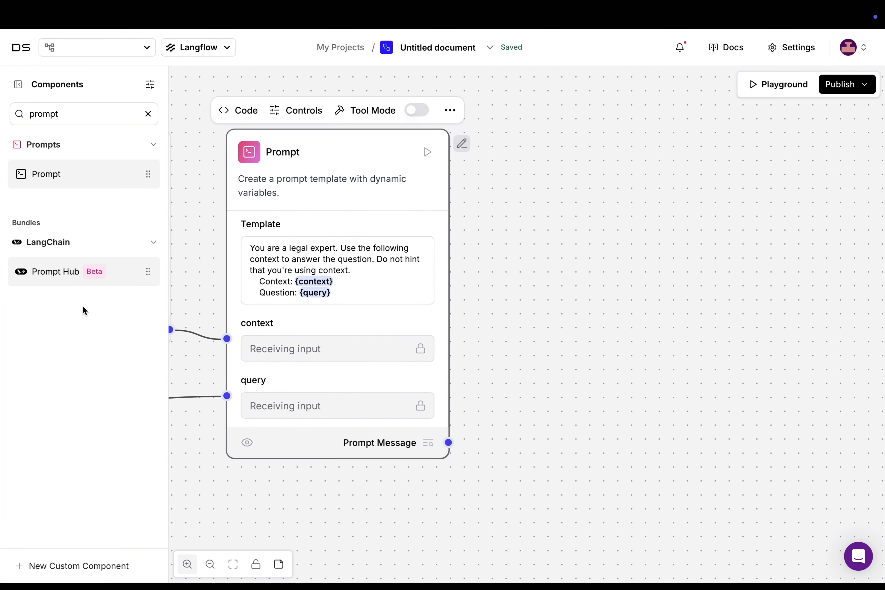
pyautogui.click(148, 115)
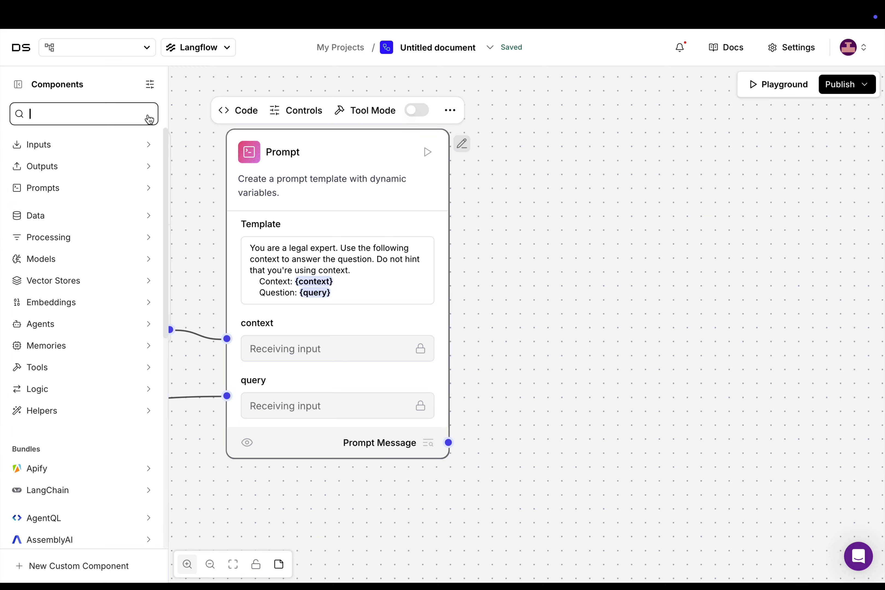
pyautogui.write('google gen')
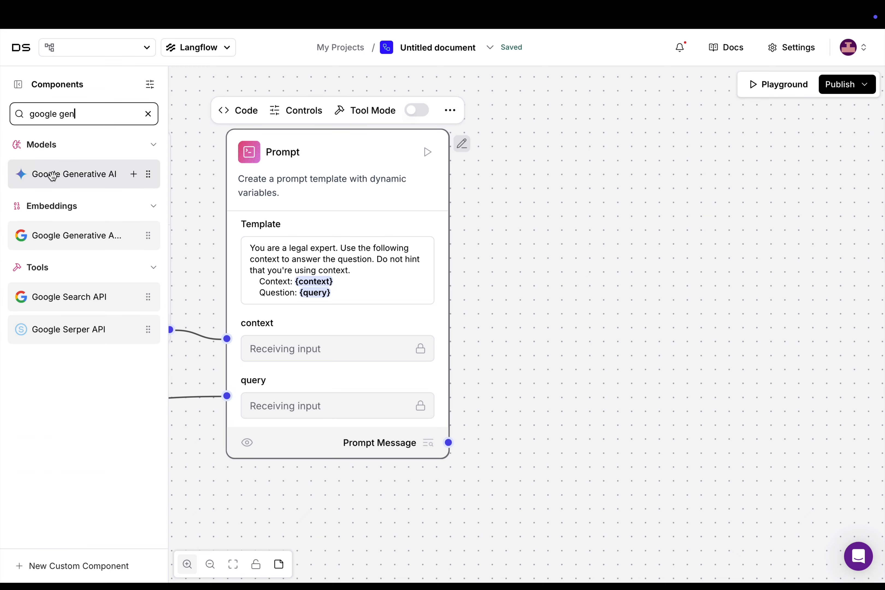
pyautogui.moveTo(52, 175); pyautogui.dragTo(516, 136)
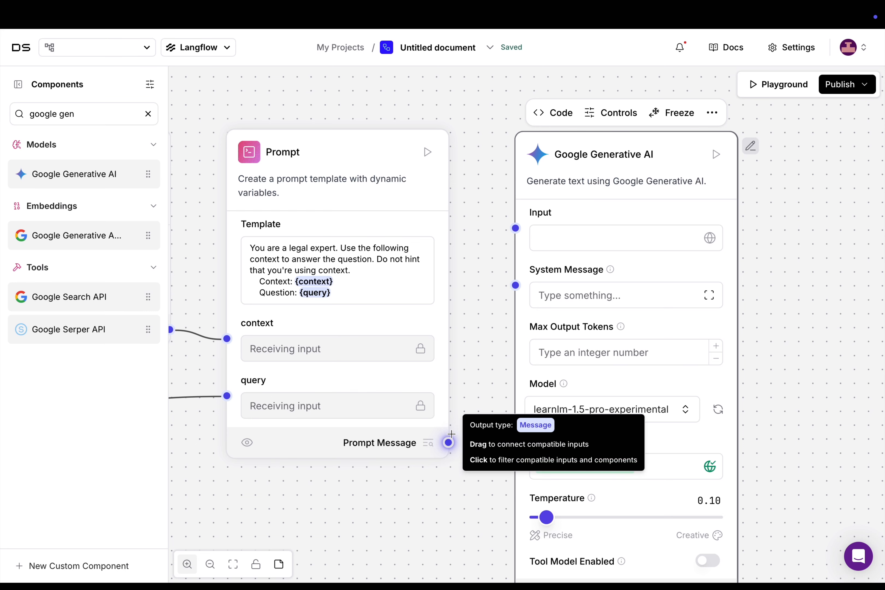
pyautogui.moveTo(449, 444); pyautogui.dragTo(517, 229)
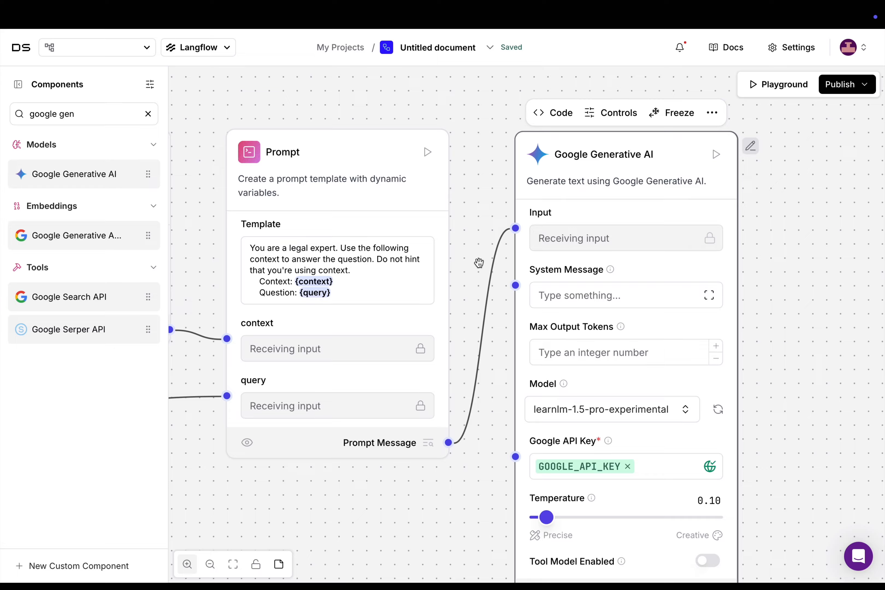
# Add a Chat Output component beside the Google Generative AI model and connect the model's Message output to it.
pyautogui.scroll(-3, 479, 262)
pyautogui.scroll(1, 479, 263)
pyautogui.moveTo(479, 263); pyautogui.dragTo(403, 258)
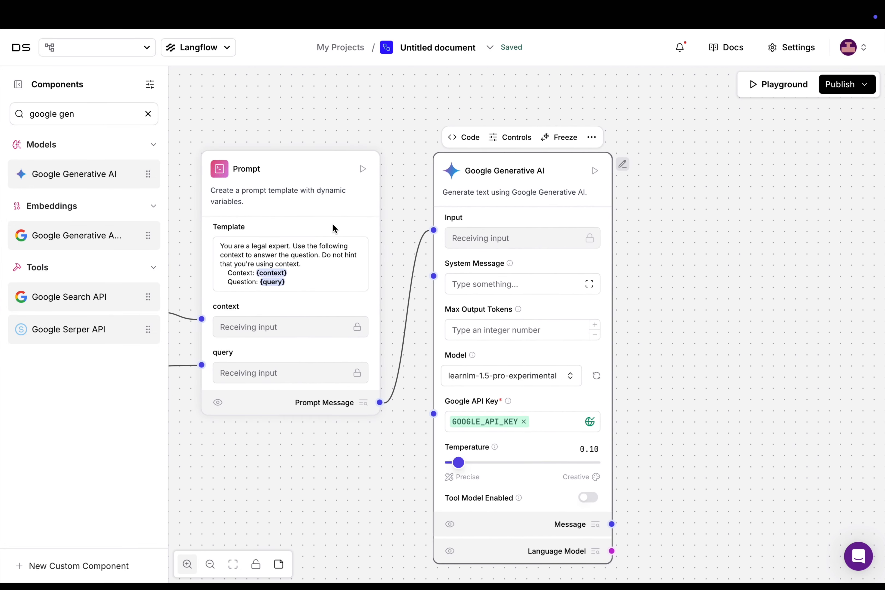
pyautogui.click(148, 114)
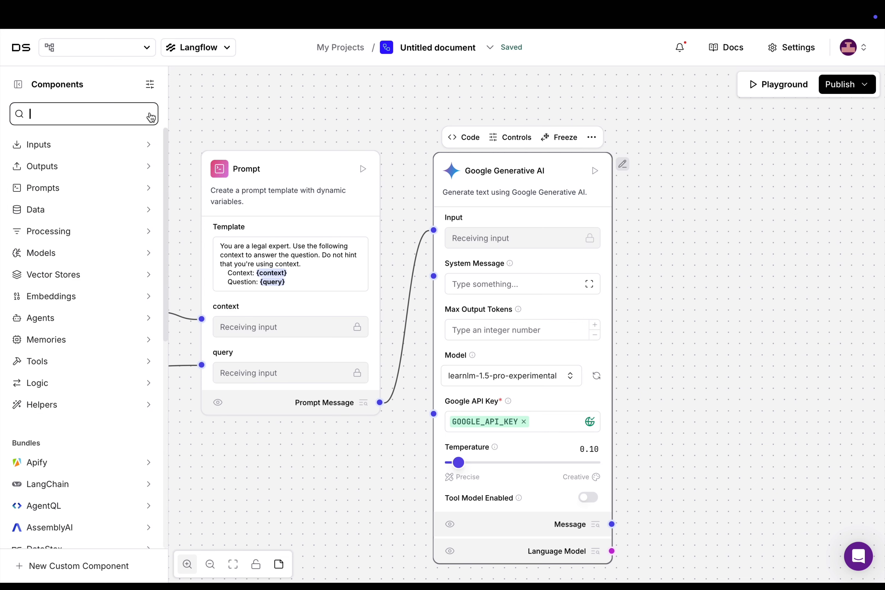
pyautogui.click(118, 166)
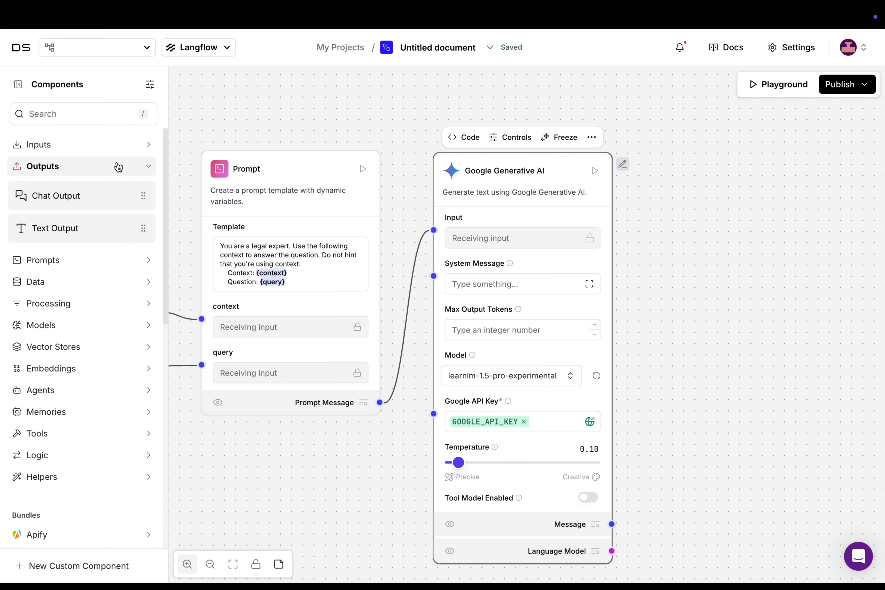
pyautogui.moveTo(88, 198); pyautogui.dragTo(678, 153)
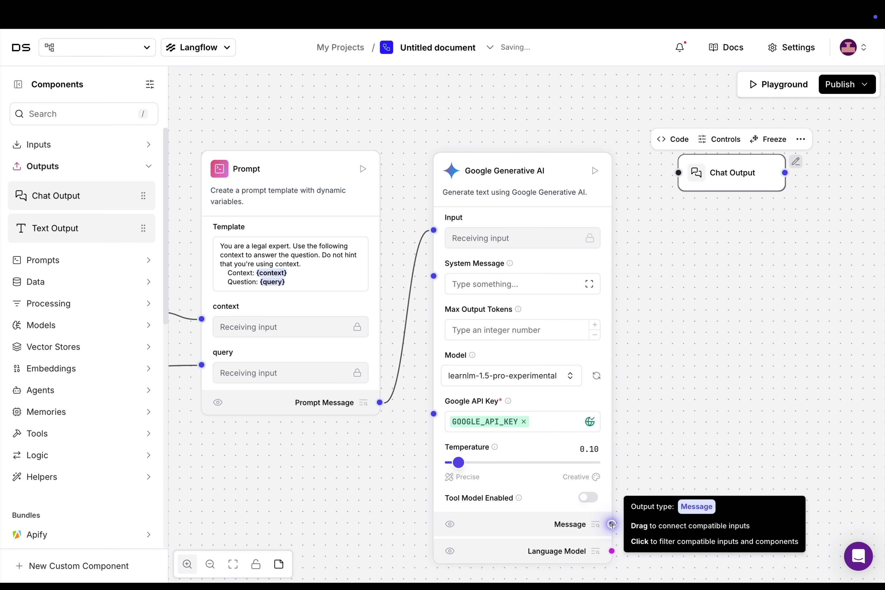
pyautogui.moveTo(612, 525); pyautogui.dragTo(678, 172)
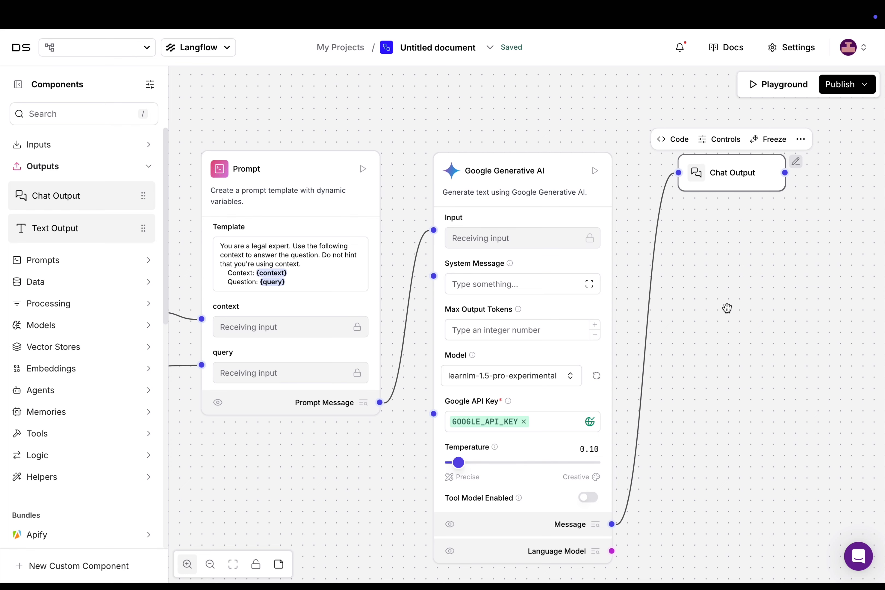
# Hide the component list and examine the complete flow and its connections, from the File component through to Chat Output.
pyautogui.scroll(-3, 727, 309)
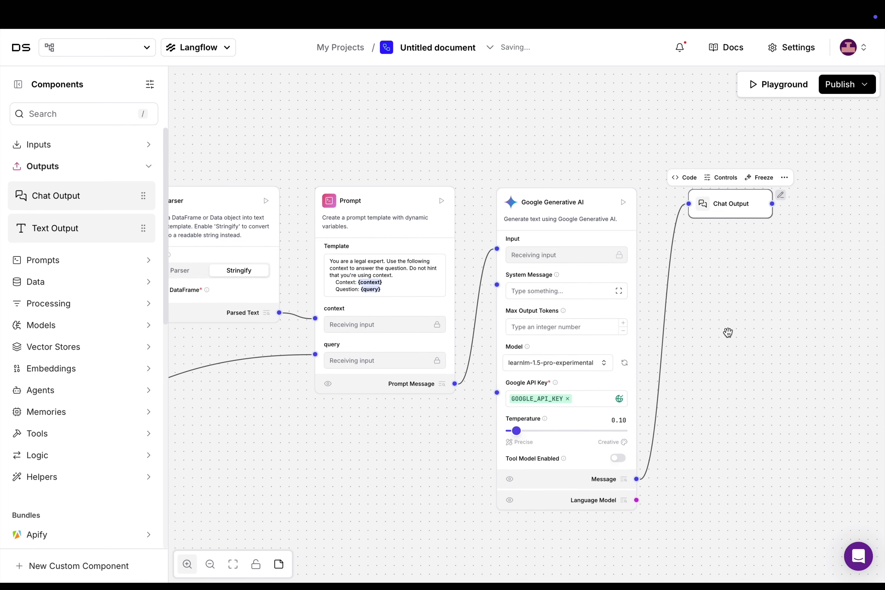
pyautogui.scroll(-2, 723, 346)
pyautogui.moveTo(379, 453); pyautogui.dragTo(534, 428)
pyautogui.scroll(-2, 477, 446)
pyautogui.scroll(1, 476, 446)
pyautogui.scroll(2, 528, 428)
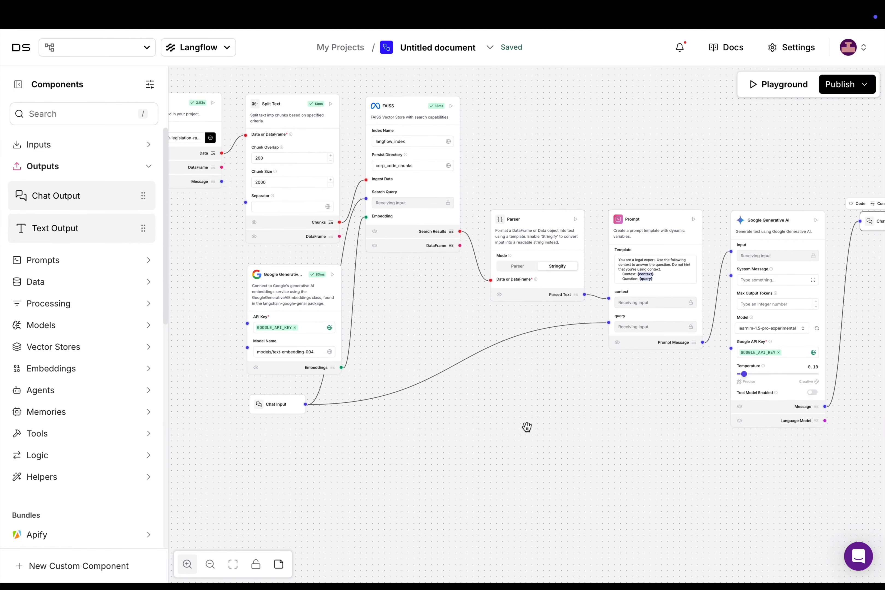
pyautogui.scroll(-2, 528, 427)
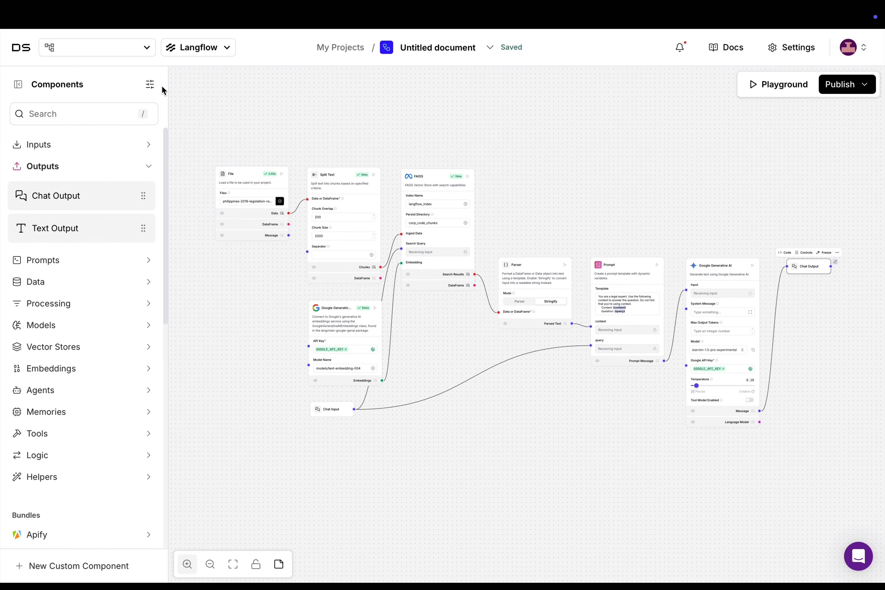
pyautogui.click(17, 84)
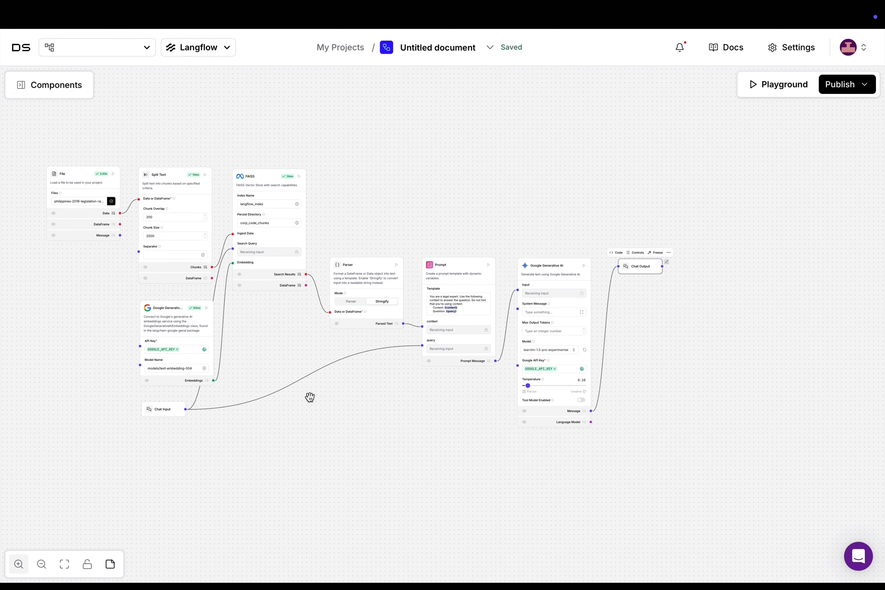
pyautogui.scroll(2, 310, 397)
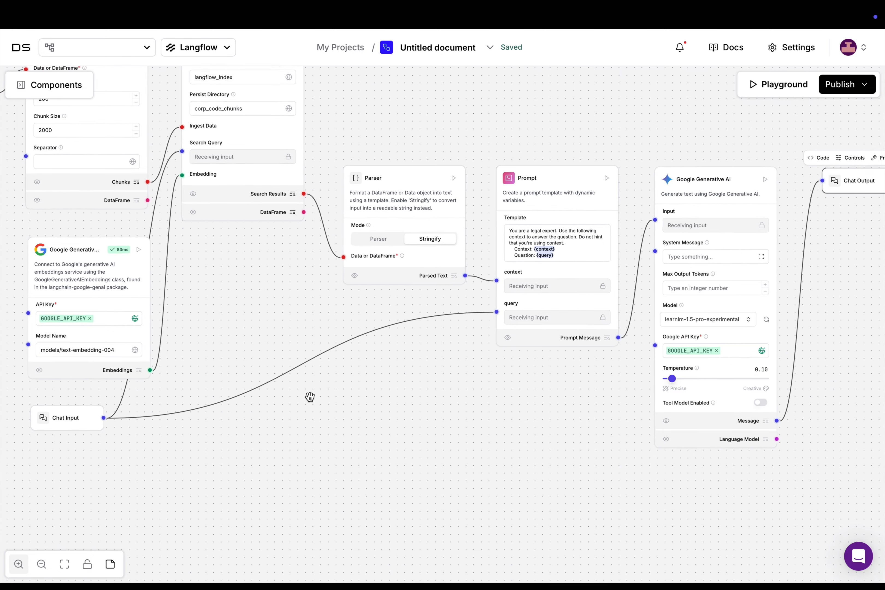
pyautogui.scroll(-1, 311, 397)
pyautogui.moveTo(310, 397); pyautogui.dragTo(374, 438)
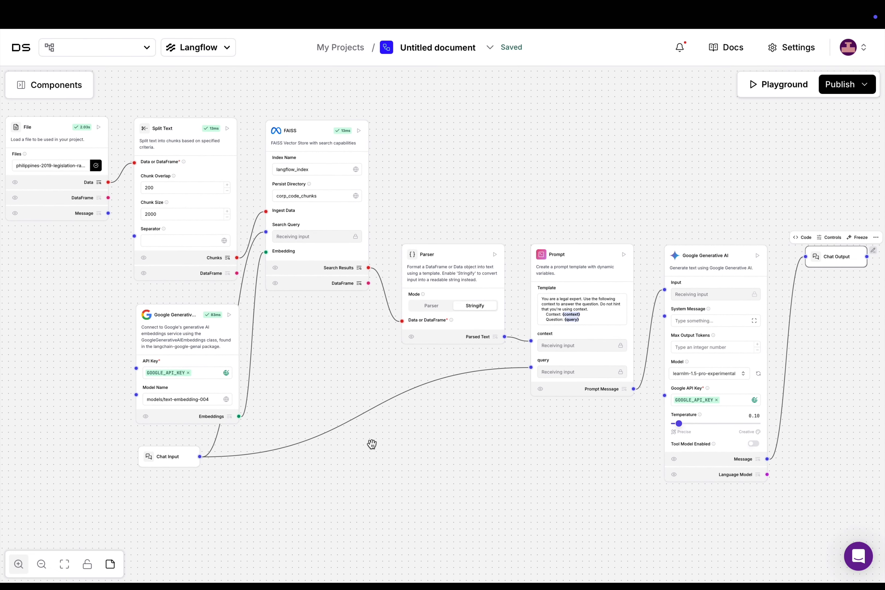
pyautogui.scroll(-1, 372, 444)
pyautogui.moveTo(395, 463); pyautogui.dragTo(396, 456)
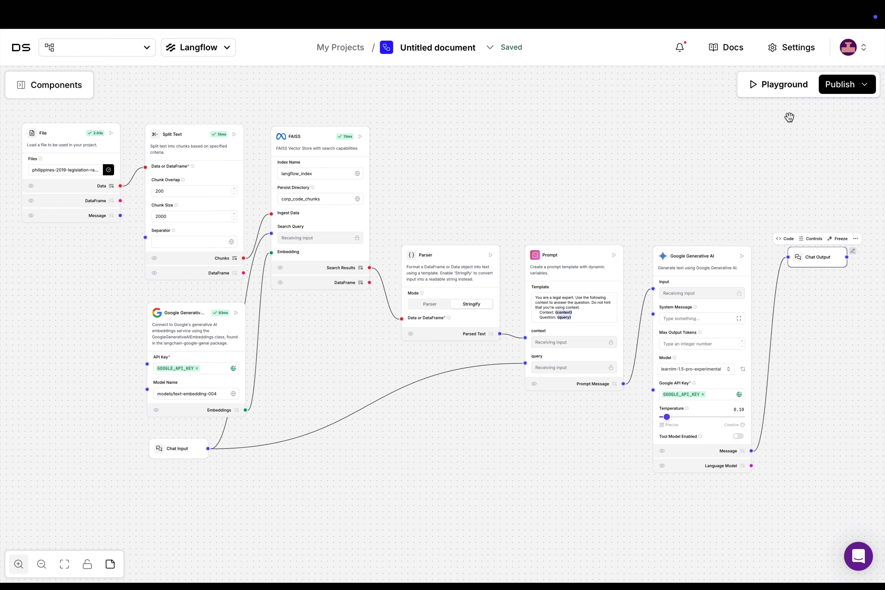
# Test the flow in the Playground by sending the question "when do i need to hold election of officers?".
pyautogui.click(788, 86)
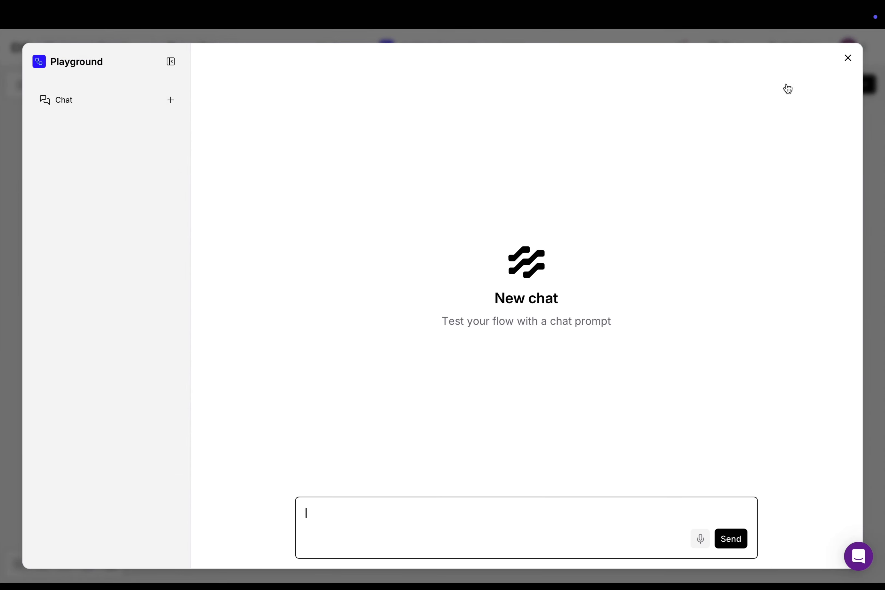
pyautogui.write('when do i need to hold ele')
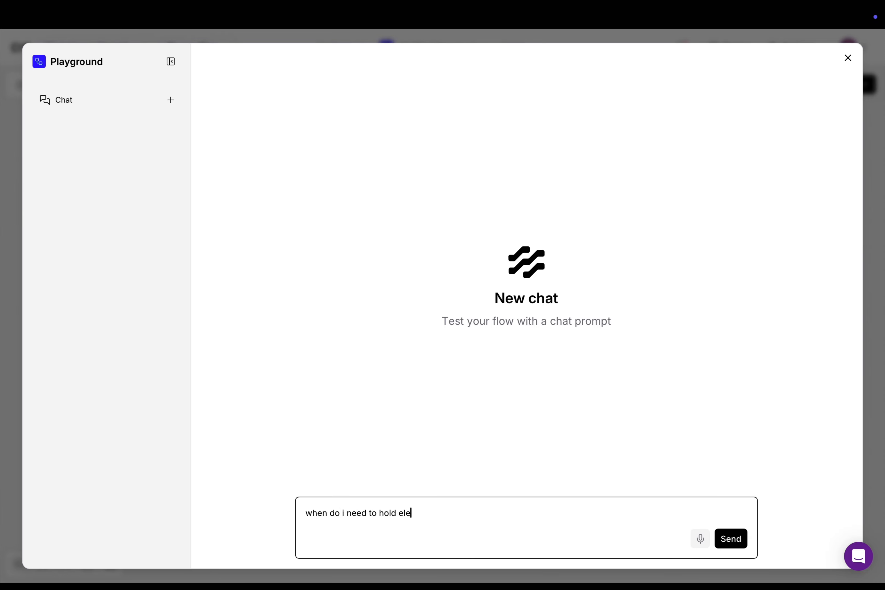
pyautogui.write('ction of officers?')
pyautogui.press('Return')
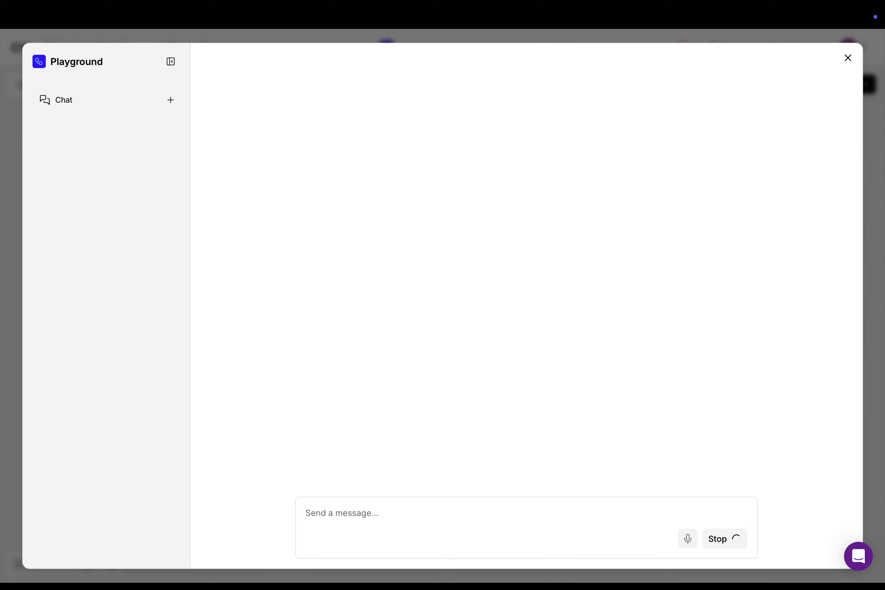